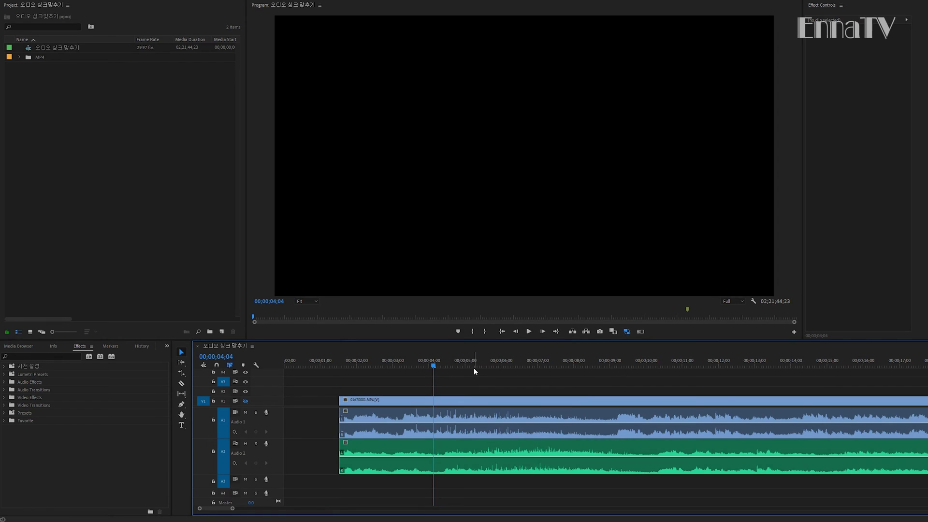
Scroll the timeline to show the camera clip on V1/A1 and recorder audio on A2
{"action": "scroll", "coordinate": [594, 380], "scroll_direction": "down", "scroll_amount": 3}
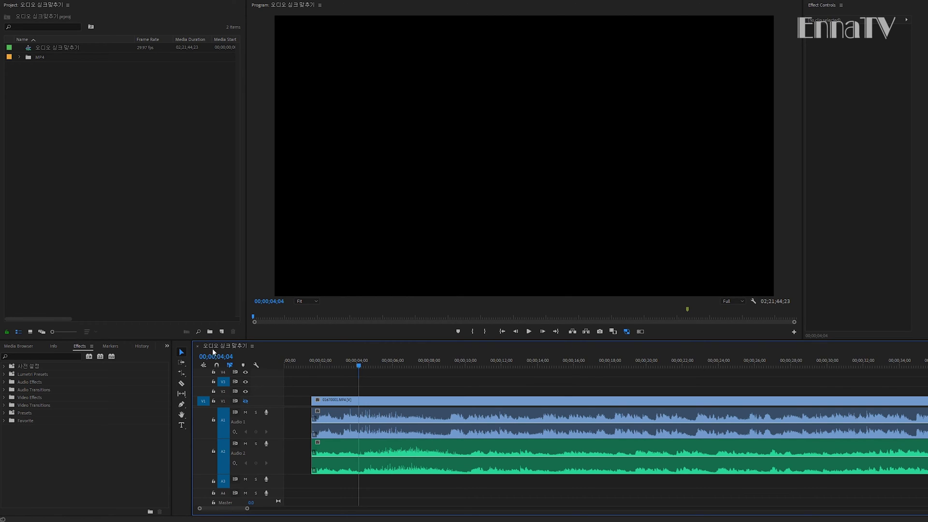
Turn off snapping, shift the A2 recorder audio slightly earlier, and park the playhead at 03;18
{"action": "left_click", "coordinate": [216, 365]}
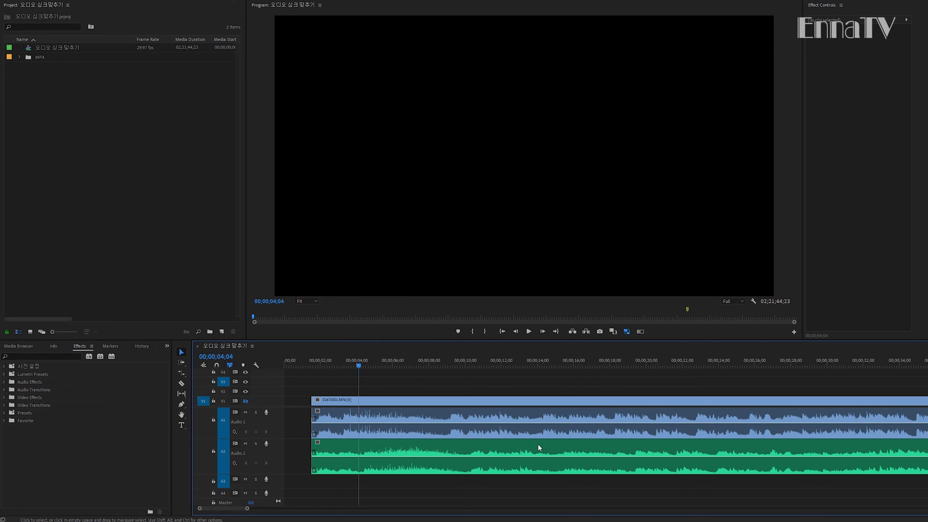
{"action": "left_click_drag", "start_coordinate": [564, 449], "coordinate": [553, 452]}
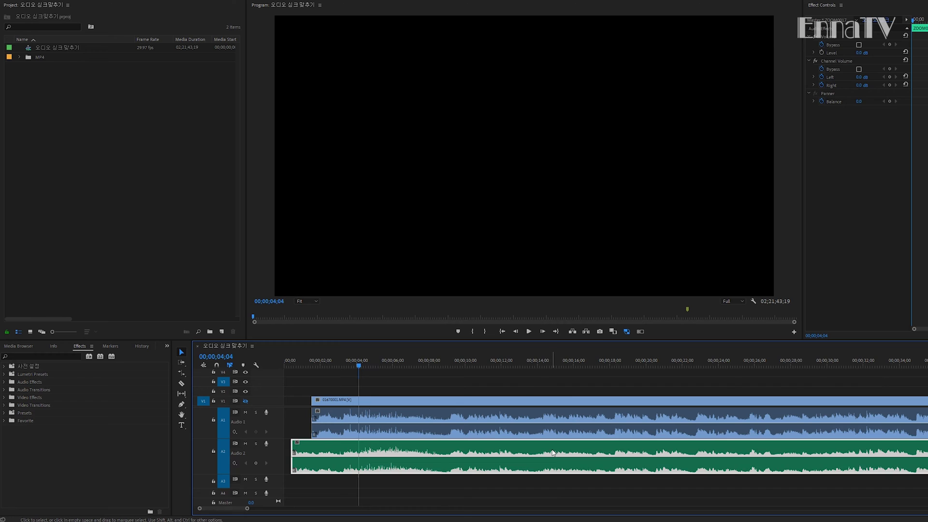
{"action": "left_click", "coordinate": [350, 361]}
Zoom in around the start and set the playhead at 03;20 to check alignment
{"action": "key", "text": "="}
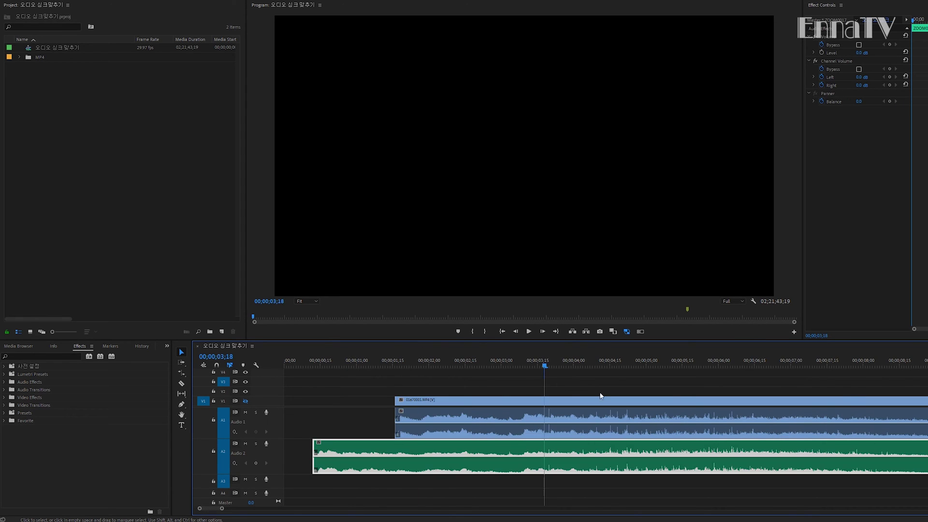
{"action": "key", "text": "="}
{"action": "left_click", "coordinate": [615, 363]}
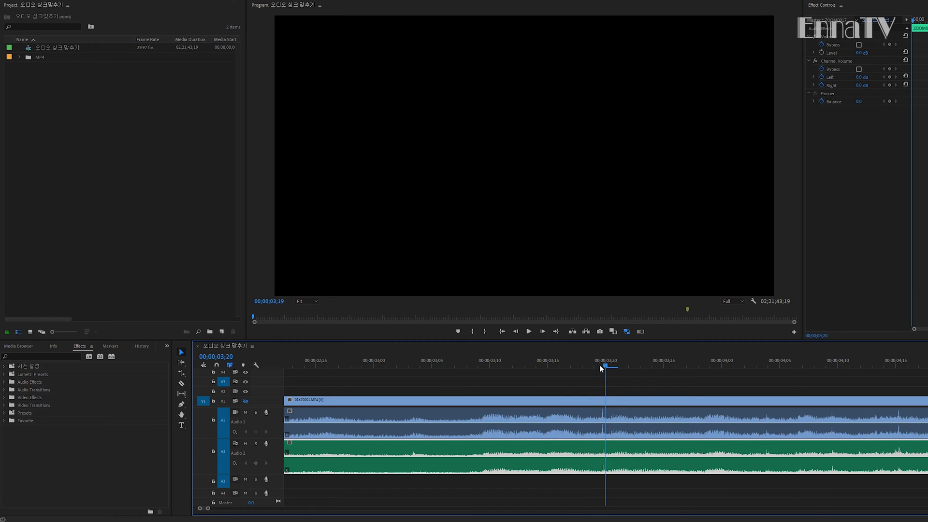
{"action": "left_click_drag", "start_coordinate": [594, 367], "coordinate": [599, 367]}
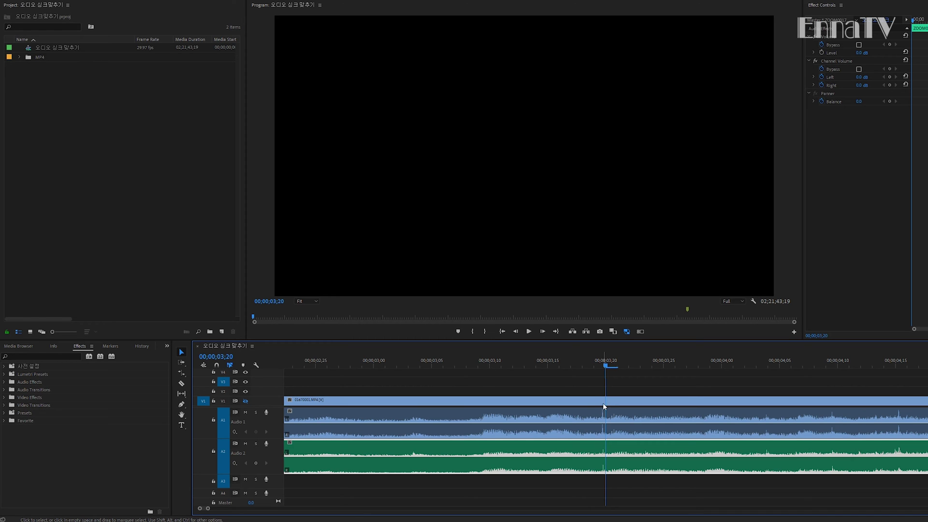
Deselect the clips and move the playhead to 02;14;17;24 near the clips' end
{"action": "scroll", "coordinate": [607, 464], "scroll_direction": "down", "scroll_amount": 15}
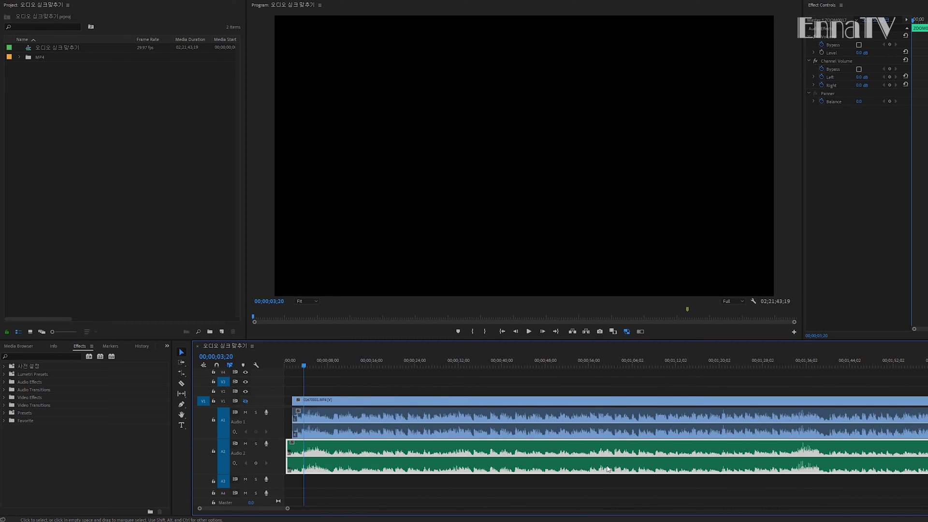
{"action": "scroll", "coordinate": [857, 398], "scroll_direction": "down", "scroll_amount": 1}
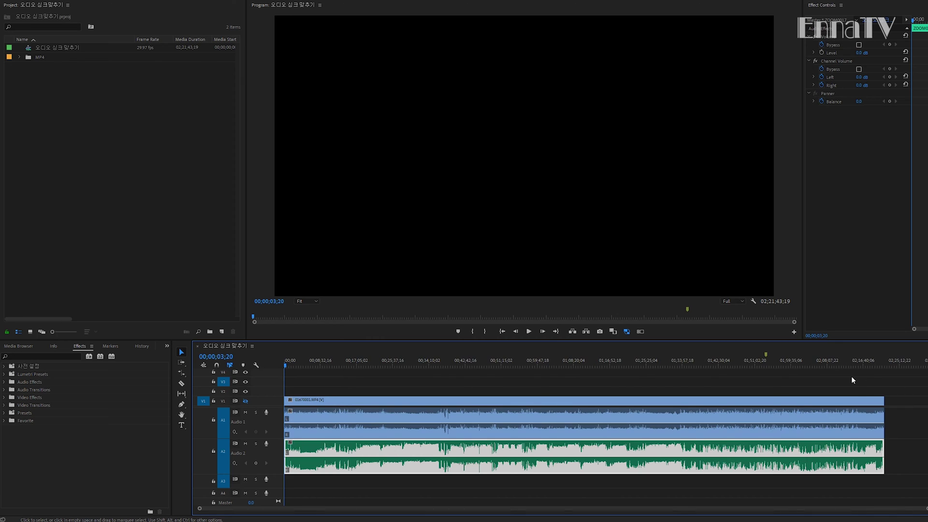
{"action": "left_click", "coordinate": [852, 380]}
{"action": "left_click", "coordinate": [854, 362]}
{"action": "scroll", "coordinate": [721, 373], "scroll_direction": "up", "scroll_amount": 14}
{"action": "scroll", "coordinate": [595, 372], "scroll_direction": "up", "scroll_amount": 4}
{"action": "left_click", "coordinate": [594, 365]}
{"action": "scroll", "coordinate": [599, 366], "scroll_direction": "up", "scroll_amount": 4}
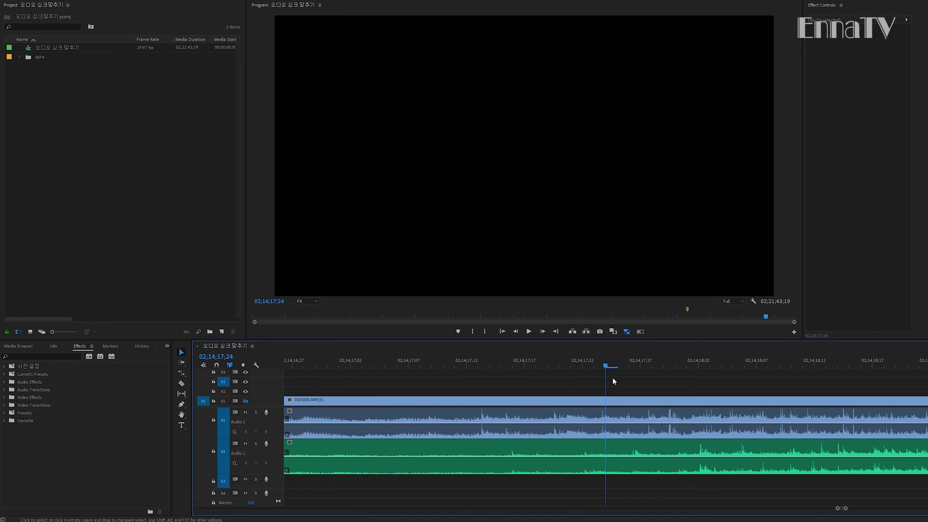
Scrub the end section around 02;14;17;13–15 to compare both audio tracks
{"action": "left_click", "coordinate": [481, 364]}
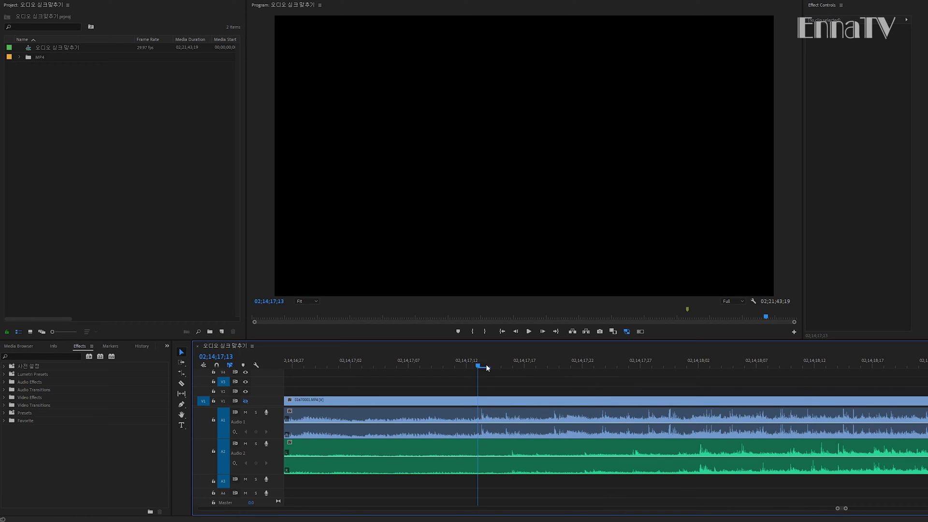
{"action": "left_click_drag", "start_coordinate": [479, 365], "coordinate": [478, 366]}
{"action": "left_click_drag", "start_coordinate": [477, 366], "coordinate": [507, 368]}
{"action": "left_click_drag", "start_coordinate": [480, 367], "coordinate": [482, 371]}
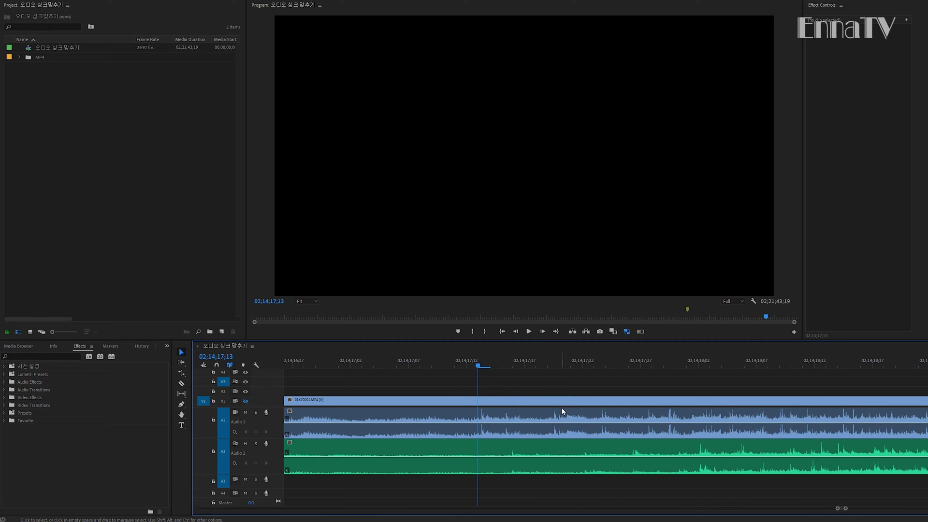
Return to the sequence start, set the playhead at 00;00;03;16, and save the project
{"action": "key", "text": "minus"}
{"action": "key", "text": "minus"}
{"action": "key", "text": "minus"}
{"action": "key", "text": "backslash"}
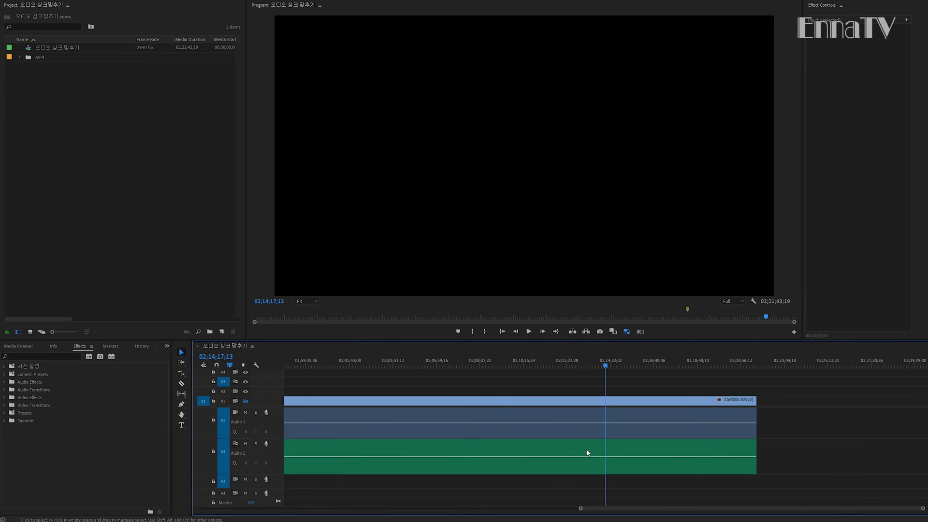
{"action": "left_click", "coordinate": [288, 360]}
{"action": "key", "text": "equal"}
{"action": "key", "text": "equal"}
{"action": "key", "text": "equal"}
{"action": "key", "text": "equal"}
{"action": "key", "text": "Home"}
{"action": "key", "text": "equal"}
{"action": "left_click", "coordinate": [410, 363]}
{"action": "key", "text": "ctrl+s"}
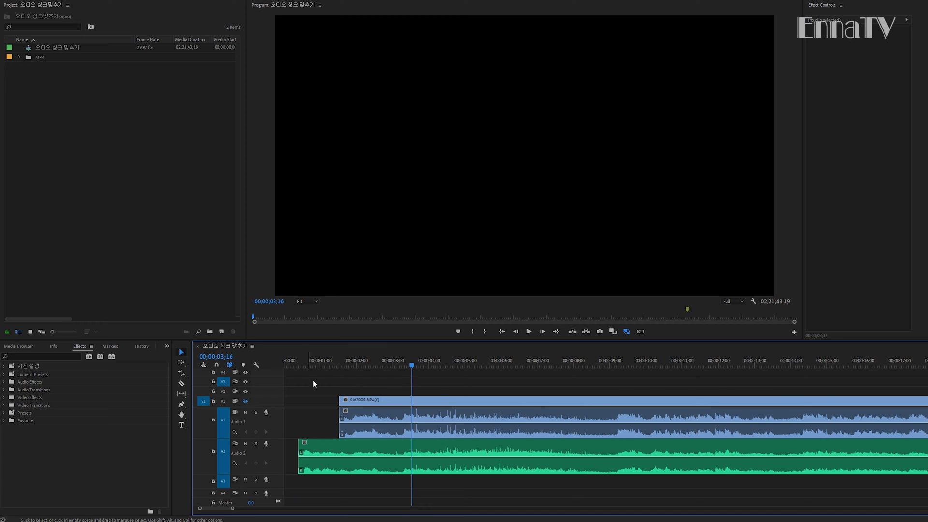
Maximise the Timeline, enlarge Audio 1 and Audio 2, and zoom to frame level at 00;00;03;19
{"action": "key", "text": "grave"}
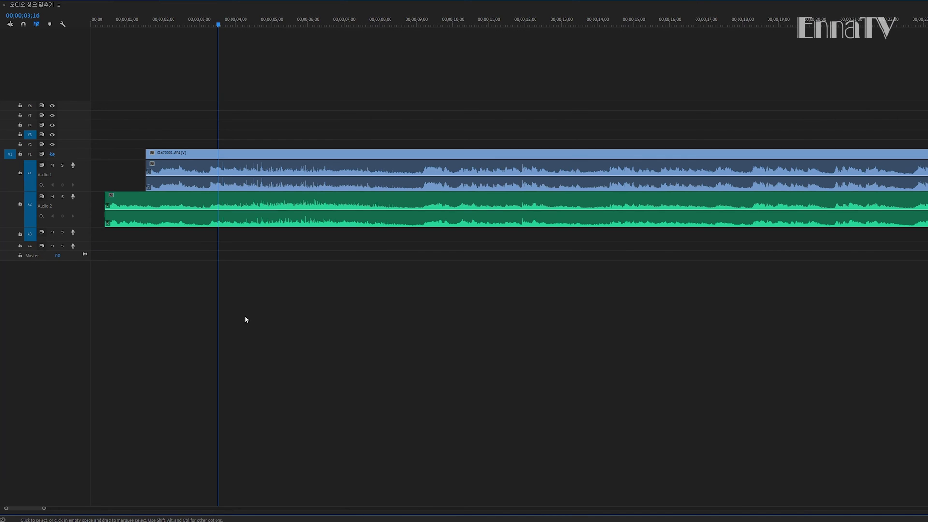
{"action": "left_click_drag", "start_coordinate": [85, 191], "coordinate": [92, 266]}
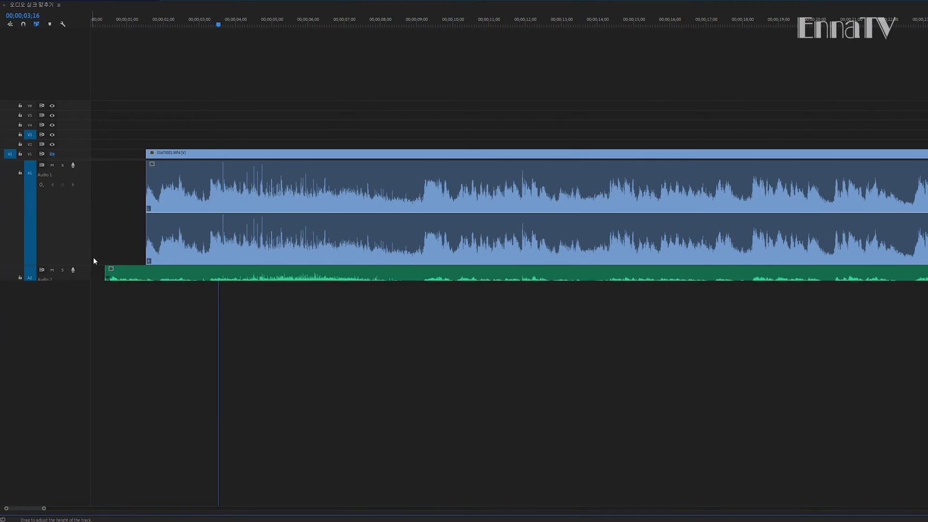
{"action": "left_click_drag", "start_coordinate": [81, 300], "coordinate": [95, 407]}
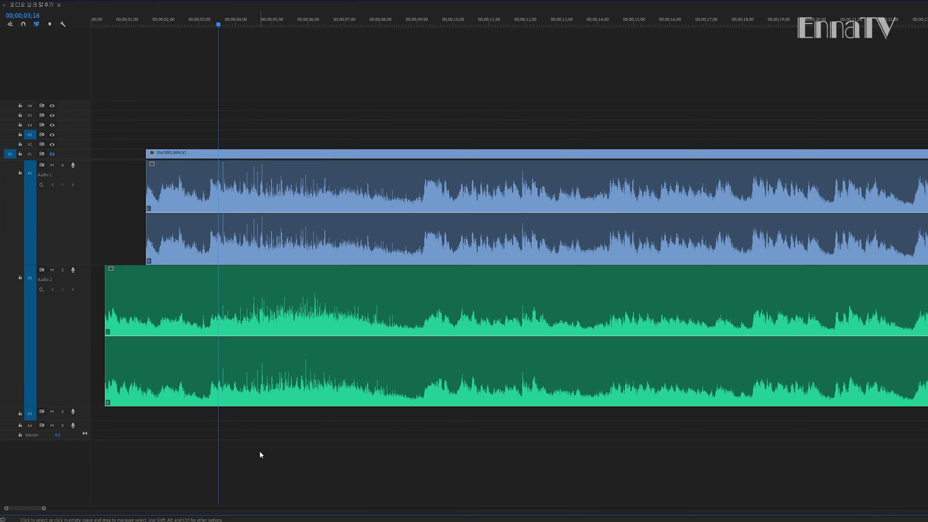
{"action": "key", "text": "equal"}
{"action": "key", "text": "equal"}
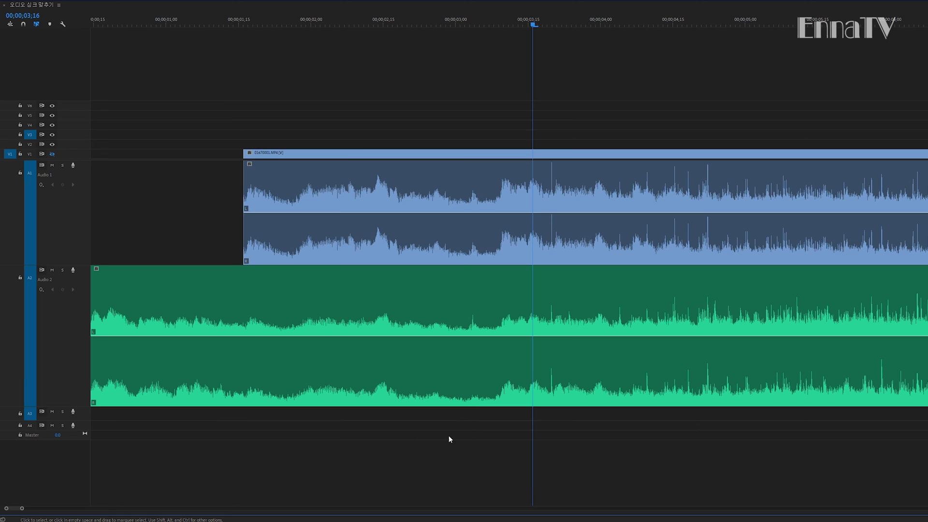
{"action": "key", "text": "equal"}
{"action": "left_click", "coordinate": [561, 22]}
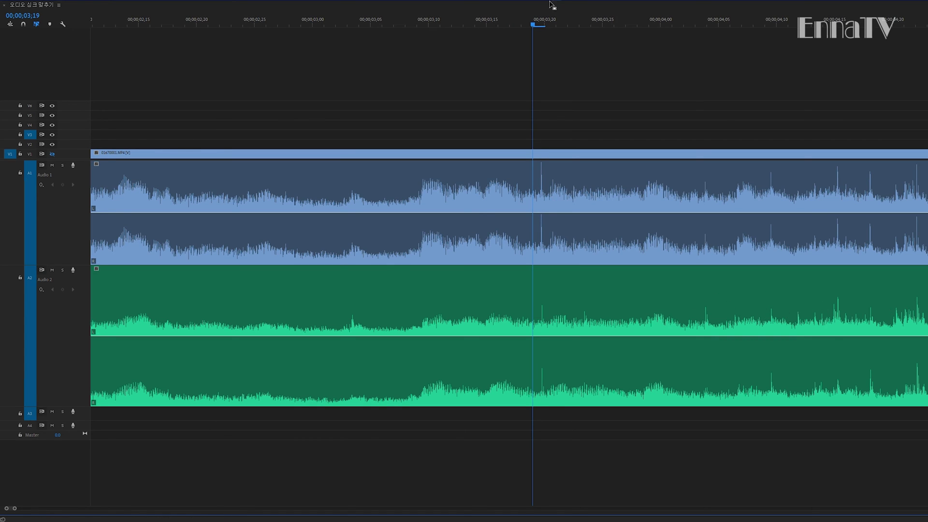
{"action": "left_click_drag", "start_coordinate": [542, 27], "coordinate": [533, 26]}
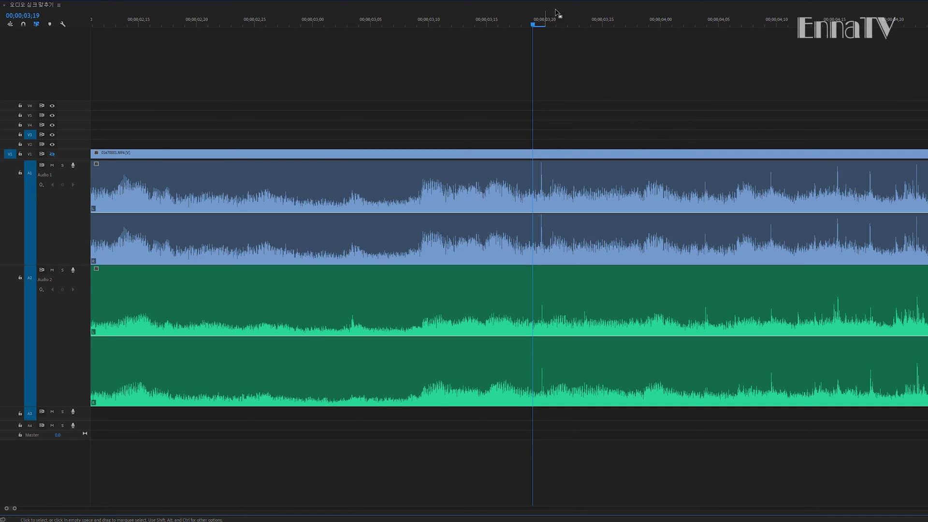
Switch the time ruler to Show Audio Time Units
{"action": "right_click", "coordinate": [574, 25]}
{"action": "right_click", "coordinate": [568, 23]}
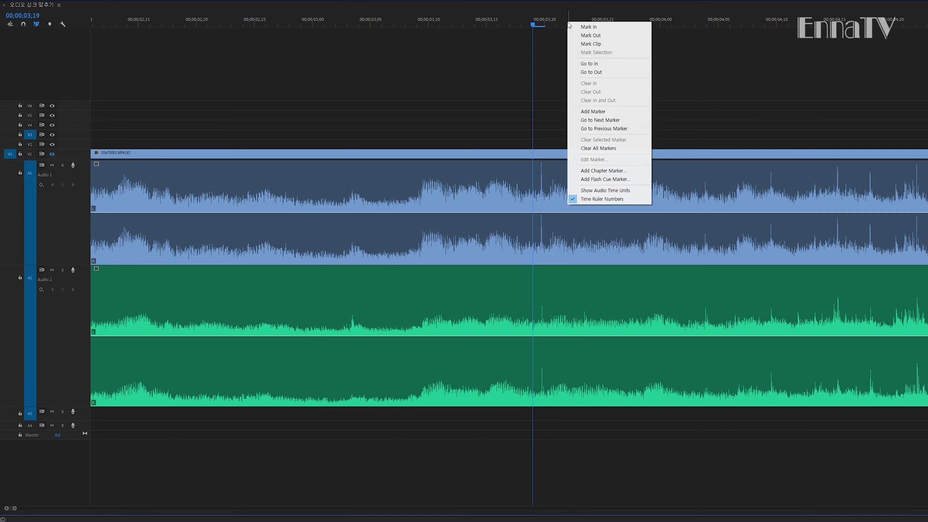
{"action": "left_click", "coordinate": [619, 192]}
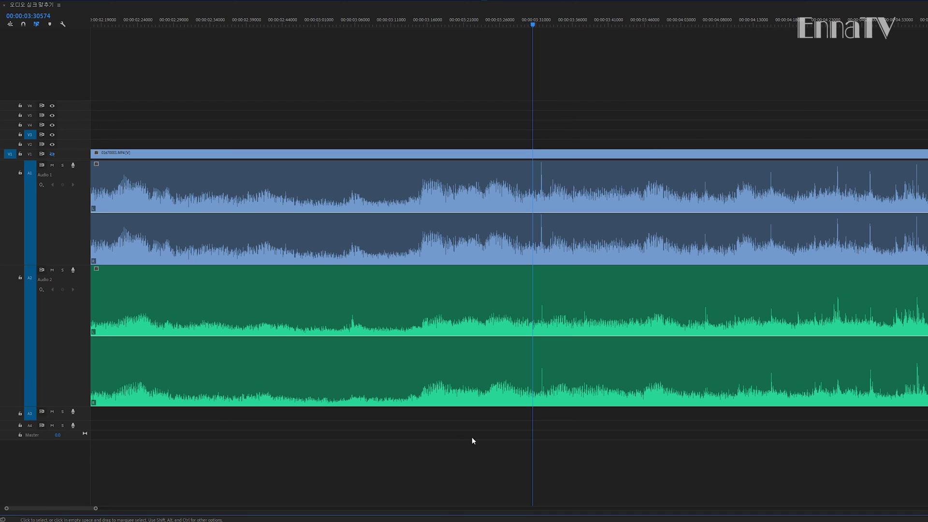
At sub-frame zoom, nudge the A2 recorder audio earlier toward the camera audio's peak
{"action": "key", "text": "equal"}
{"action": "key", "text": "equal"}
{"action": "key", "text": "equal"}
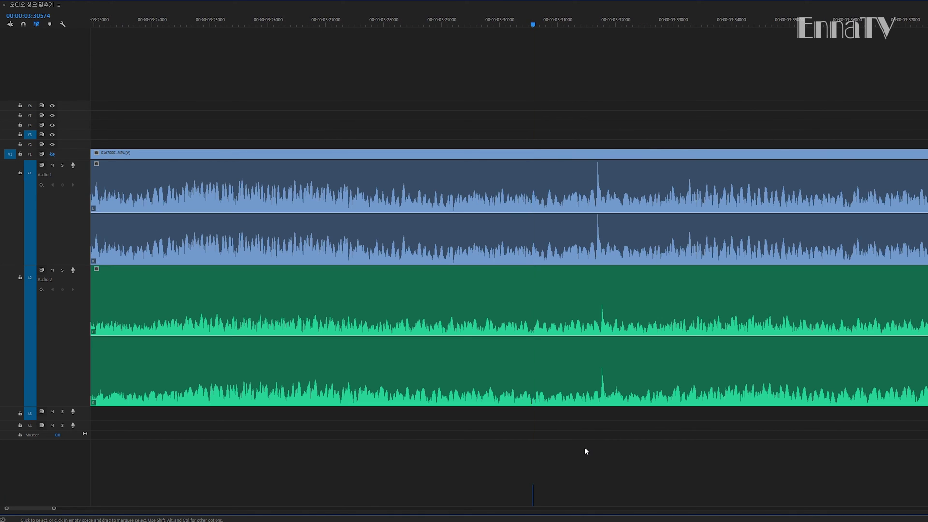
{"action": "left_click", "coordinate": [658, 22]}
{"action": "key", "text": "equal"}
{"action": "key", "text": "equal"}
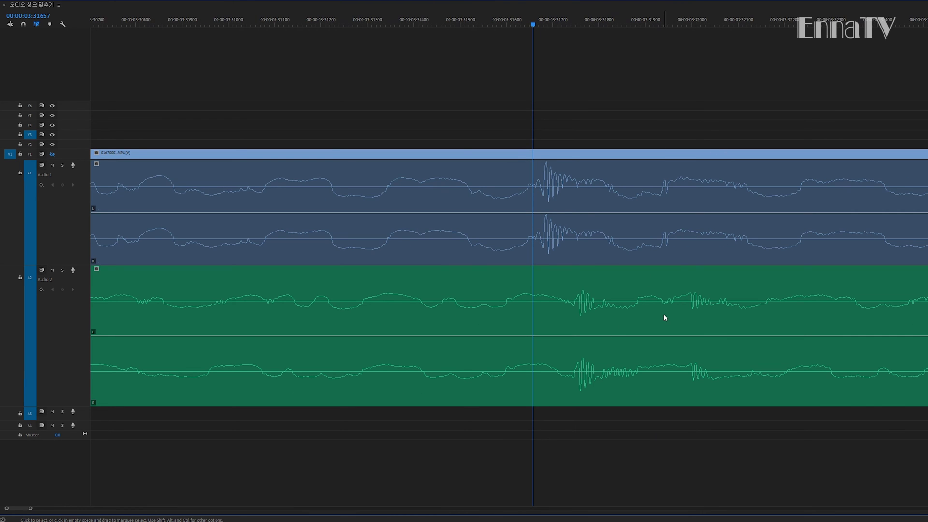
{"action": "key", "text": "minus"}
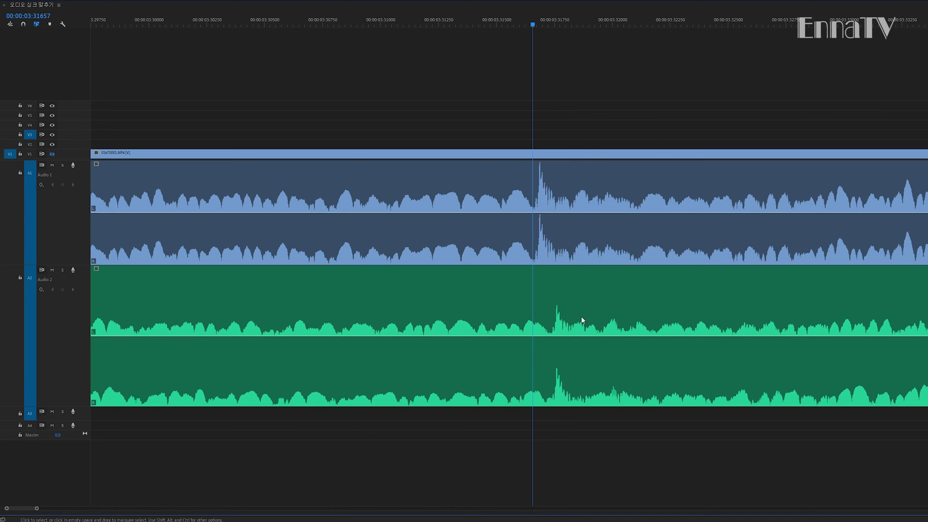
{"action": "left_click_drag", "start_coordinate": [580, 324], "coordinate": [569, 328]}
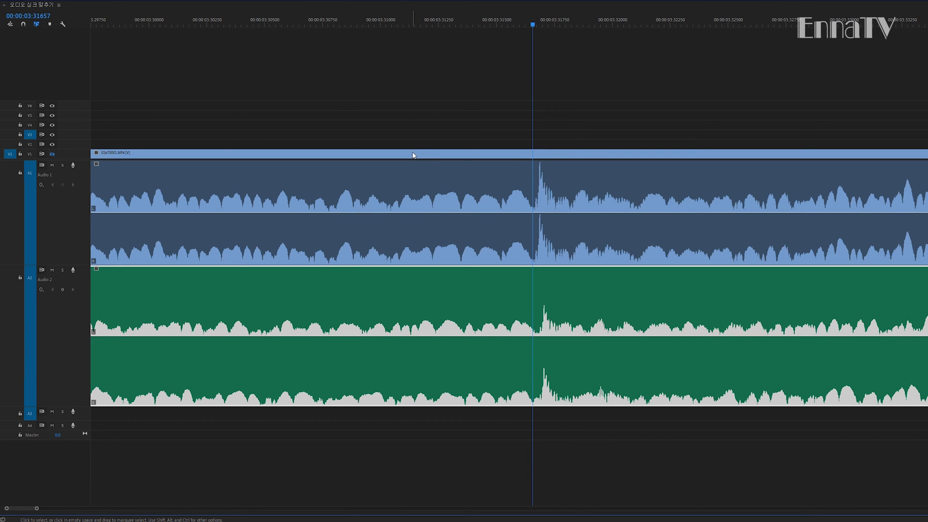
{"action": "left_click_drag", "start_coordinate": [413, 155], "coordinate": [496, 153]}
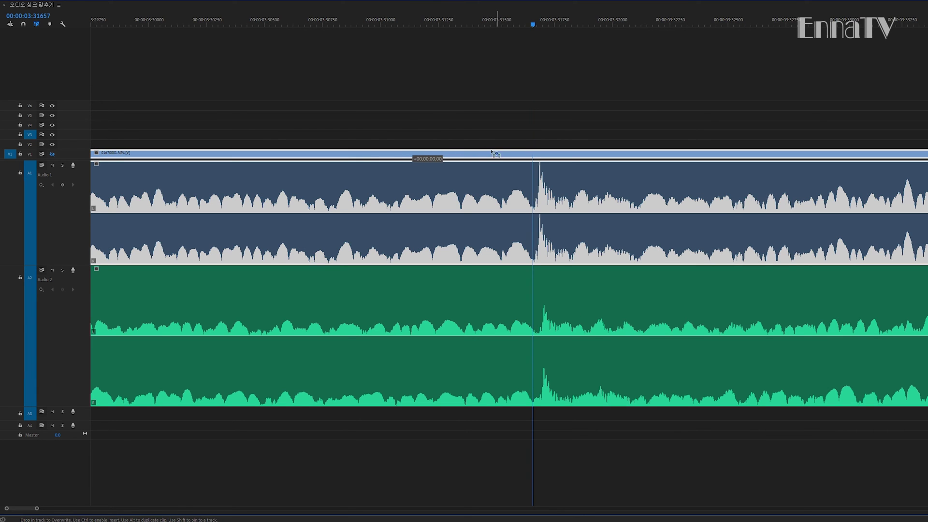
{"action": "left_click_drag", "start_coordinate": [496, 154], "coordinate": [454, 186]}
{"action": "left_click_drag", "start_coordinate": [488, 155], "coordinate": [567, 313]}
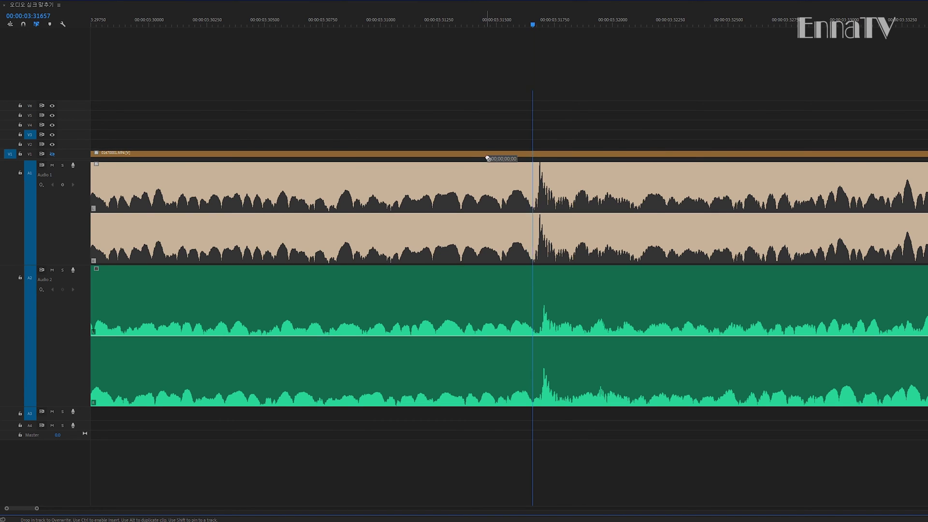
{"action": "left_click", "coordinate": [564, 313]}
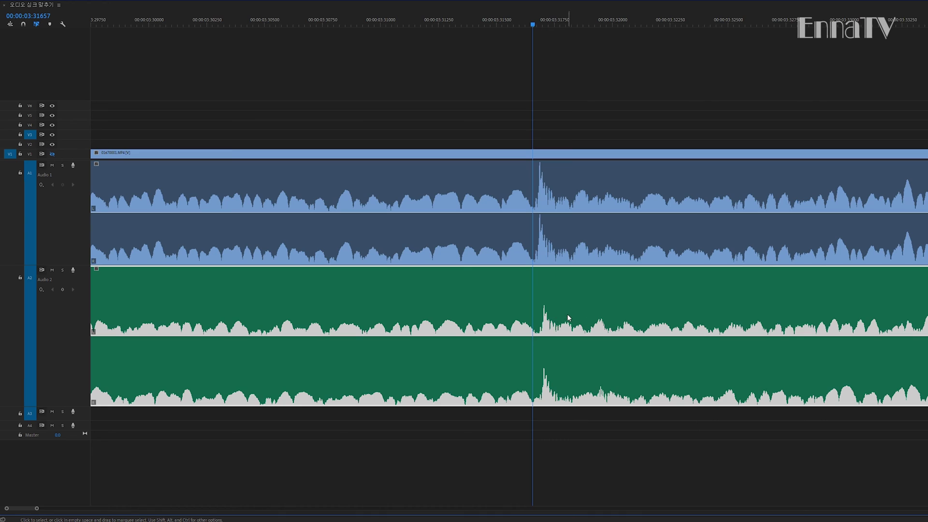
Line up the A2 spike with the camera audio peak at 00:00:03:31686, then zoom out
{"action": "left_click_drag", "start_coordinate": [534, 27], "coordinate": [539, 28]}
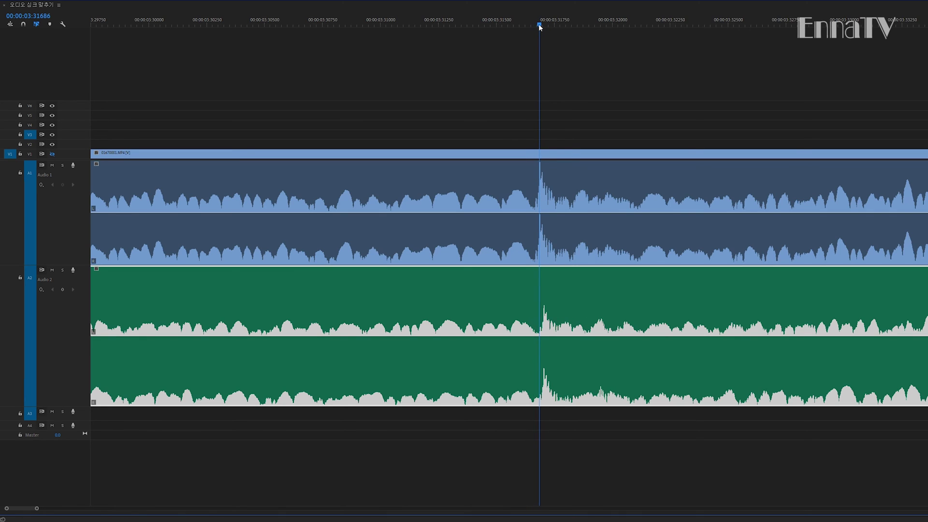
{"action": "left_click_drag", "start_coordinate": [576, 330], "coordinate": [571, 333]}
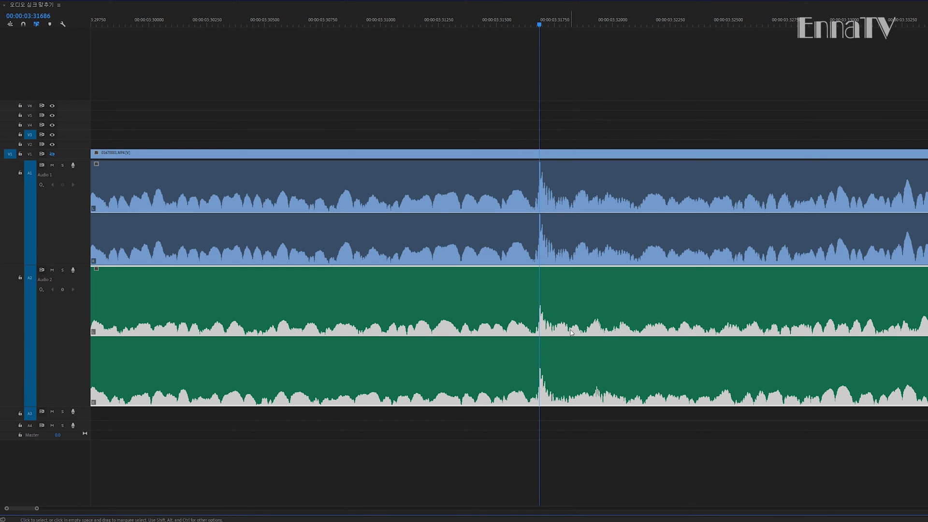
{"action": "left_click_drag", "start_coordinate": [574, 325], "coordinate": [574, 325]}
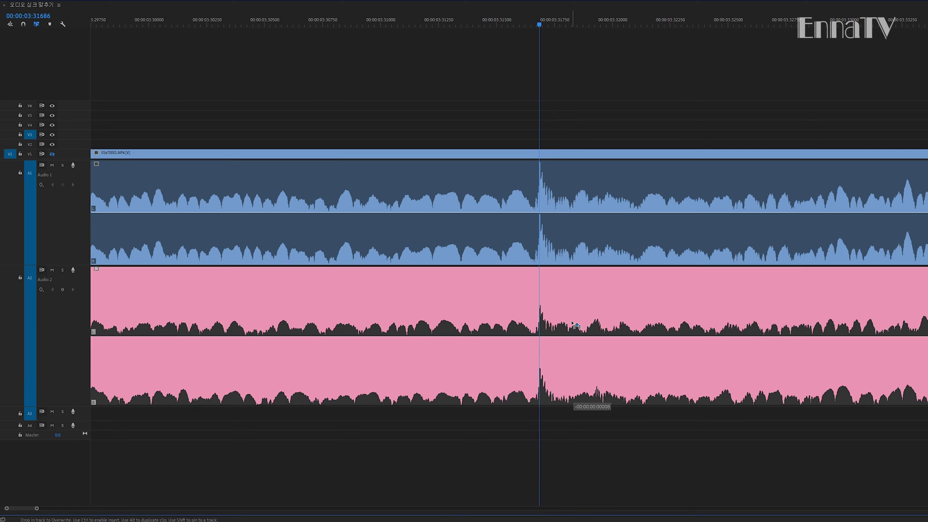
{"action": "left_click", "coordinate": [591, 433]}
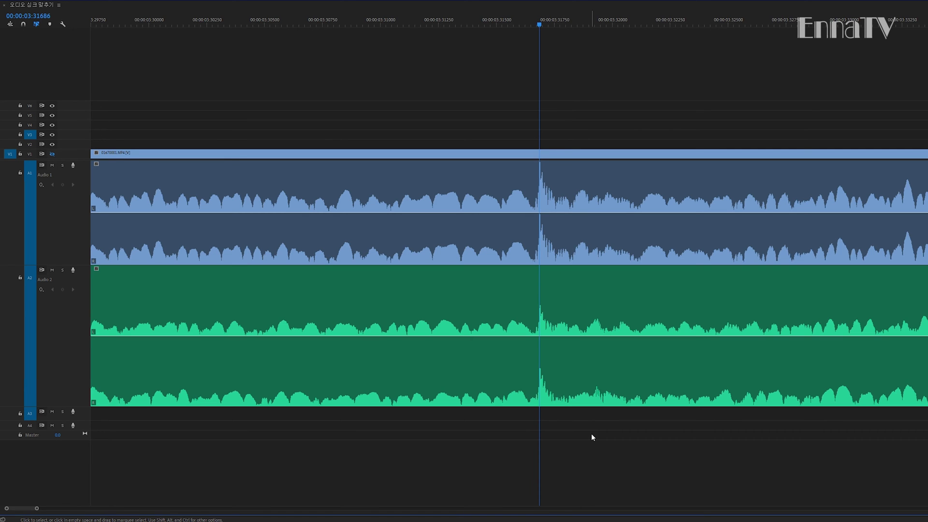
{"action": "key", "text": "minus"}
{"action": "key", "text": "minus"}
{"action": "key", "text": "minus"}
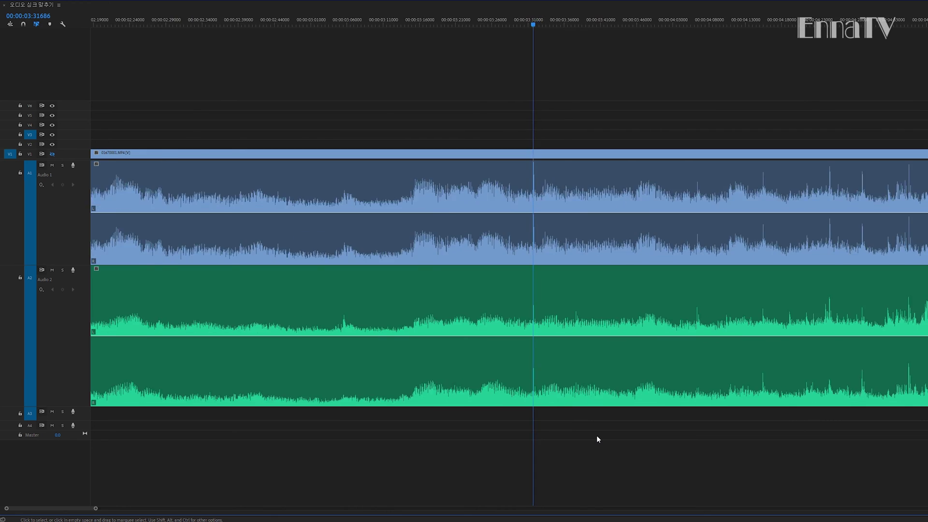
{"action": "key", "text": "minus"}
{"action": "key", "text": "minus"}
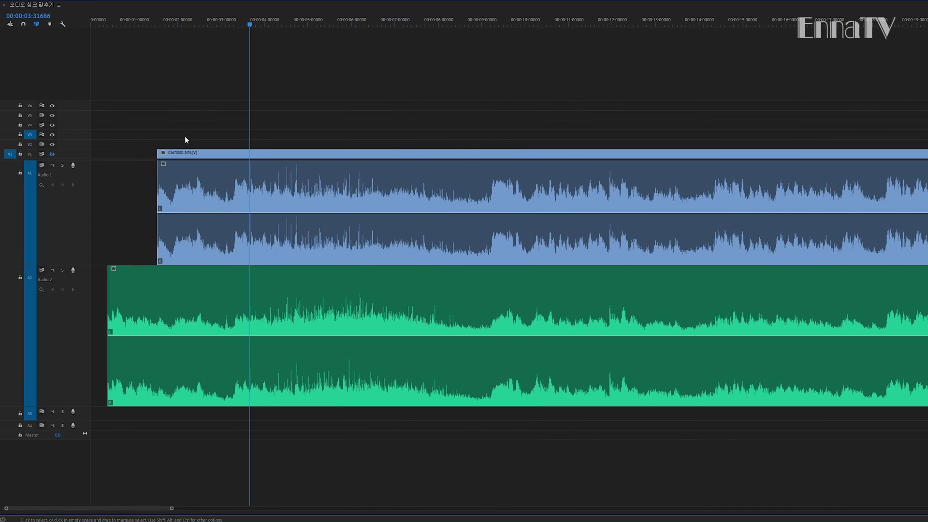
{"action": "left_click", "coordinate": [23, 24]}
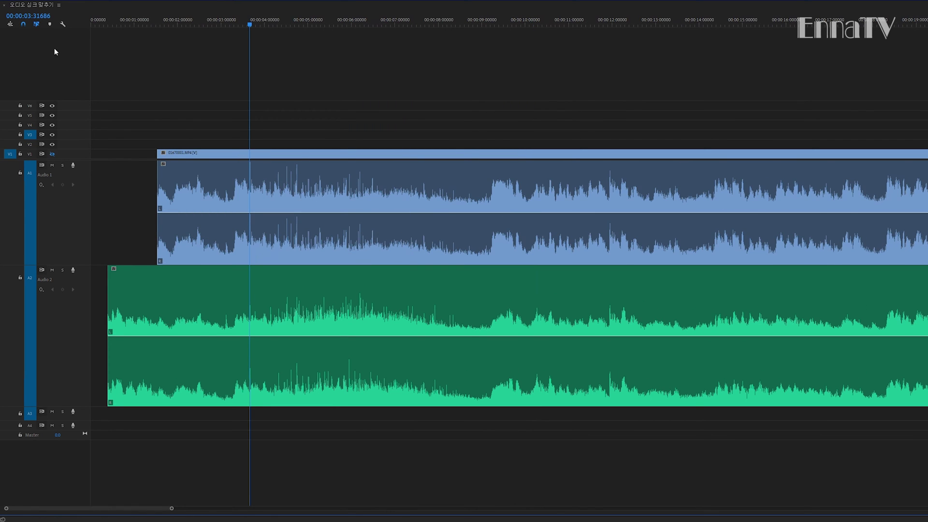
Trim the camera clip's and A2 audio's starts to the playhead so both begin together
{"action": "left_click_drag", "start_coordinate": [159, 156], "coordinate": [248, 157]}
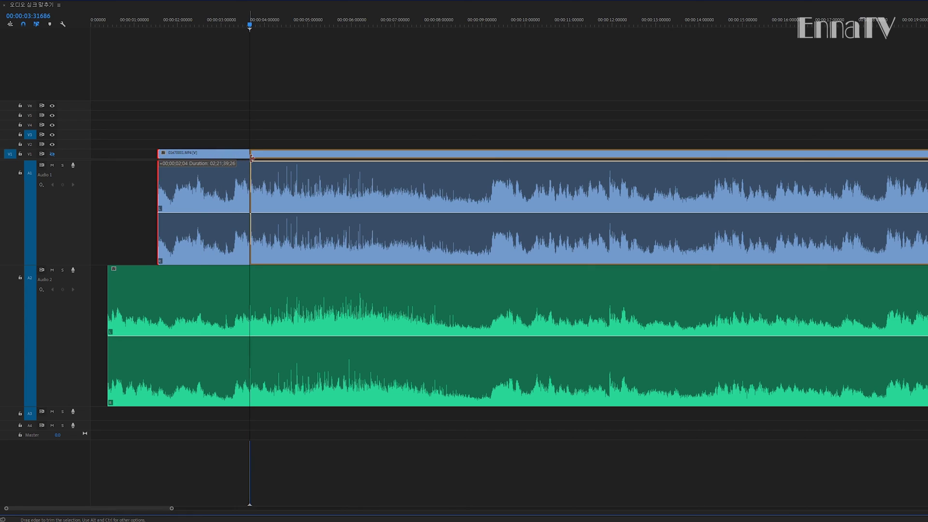
{"action": "left_click_drag", "start_coordinate": [247, 156], "coordinate": [249, 157]}
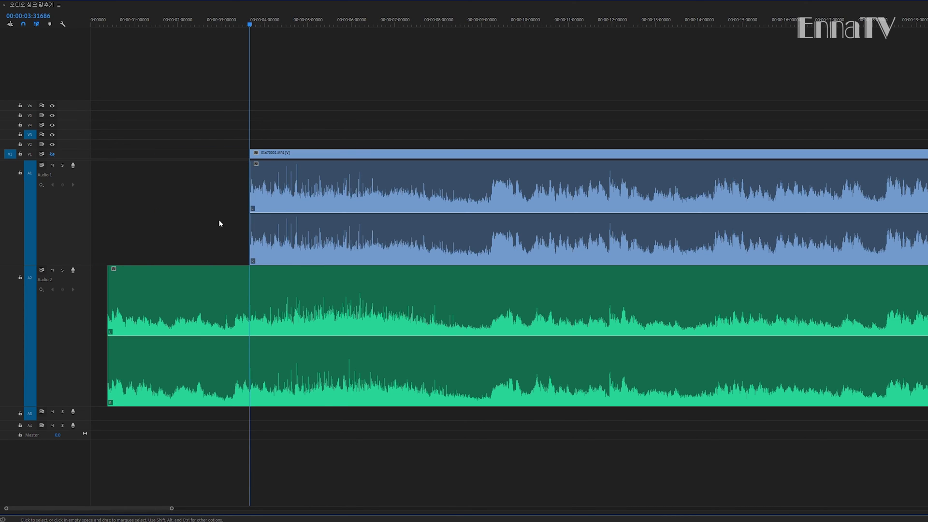
{"action": "left_click_drag", "start_coordinate": [109, 293], "coordinate": [250, 293]}
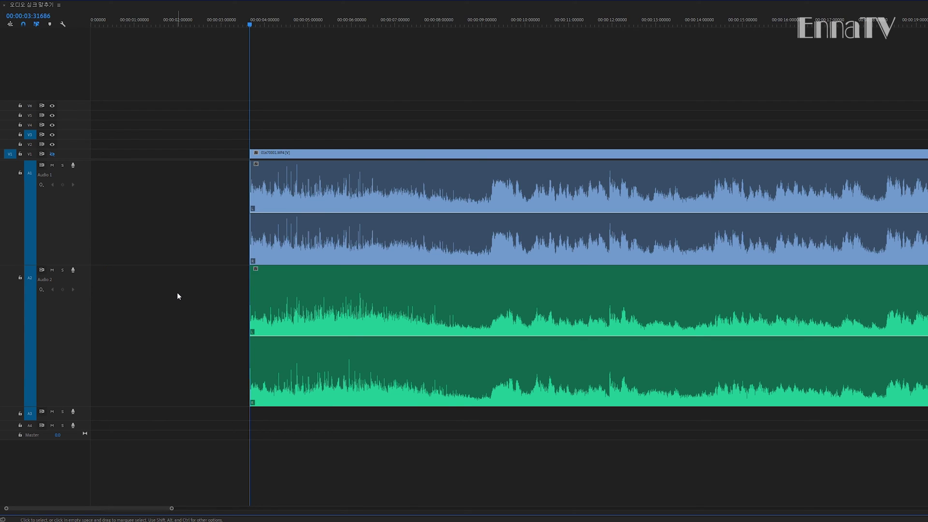
{"action": "key", "text": "equal"}
{"action": "key", "text": "equal"}
{"action": "key", "text": "equal"}
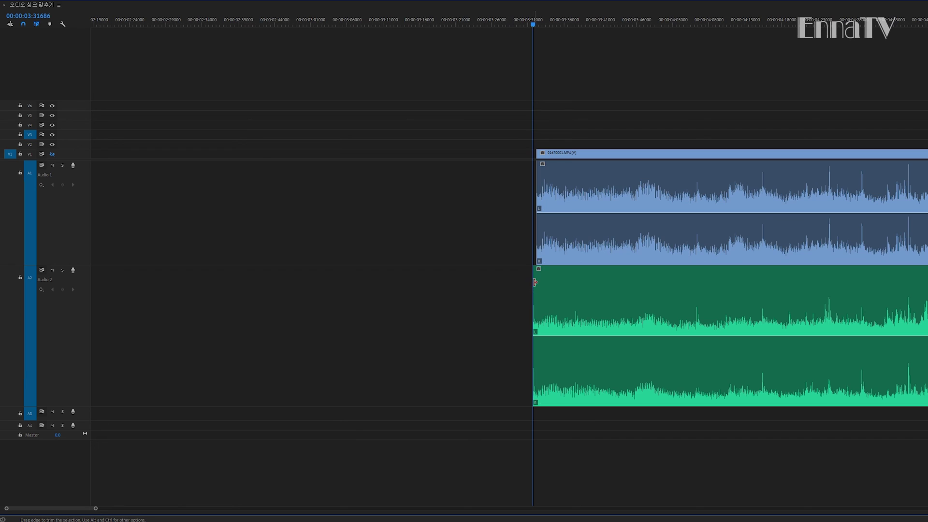
{"action": "left_click_drag", "start_coordinate": [537, 284], "coordinate": [540, 284]}
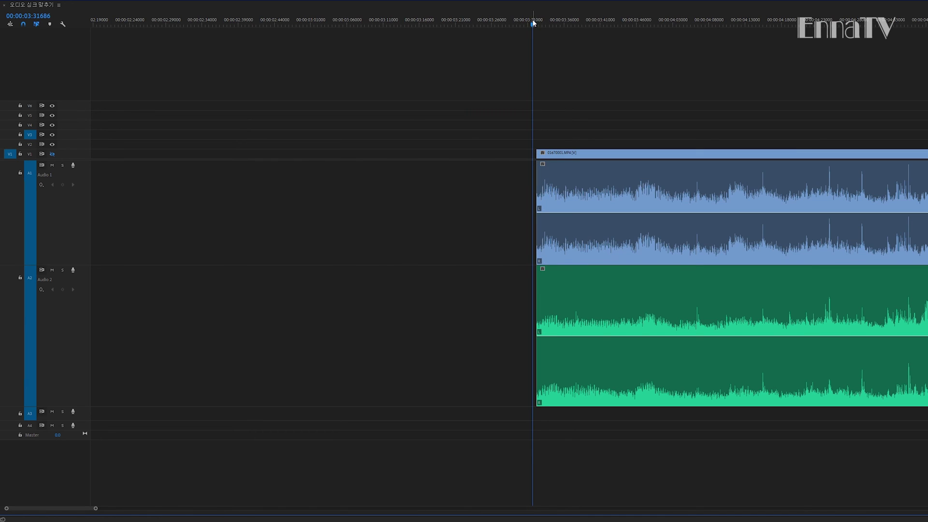
{"action": "left_click_drag", "start_coordinate": [534, 25], "coordinate": [511, 27]}
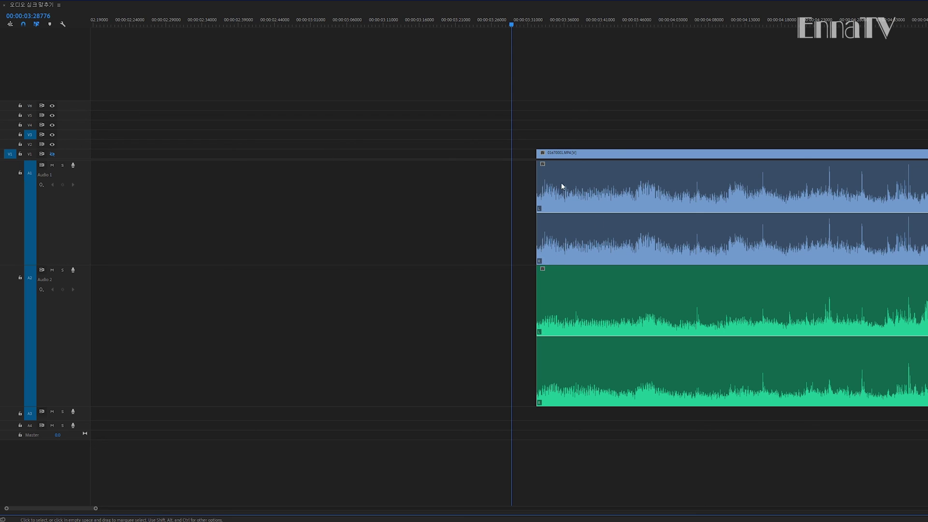
{"action": "key", "text": "backslash"}
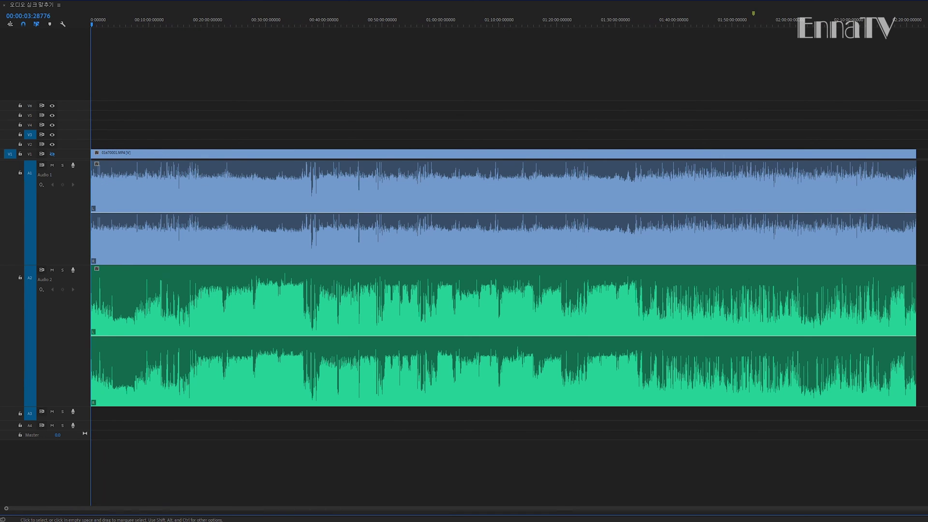
{"action": "left_click", "coordinate": [755, 22]}
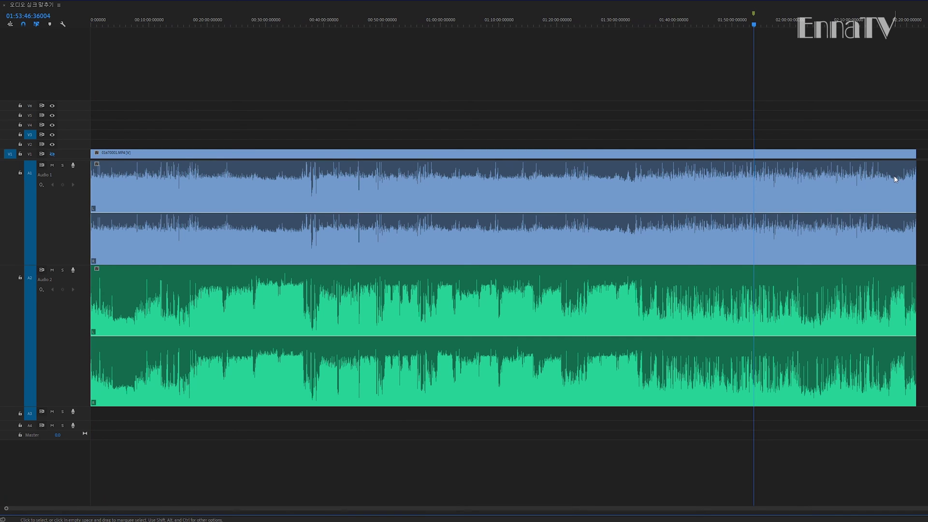
{"action": "key", "text": "backslash"}
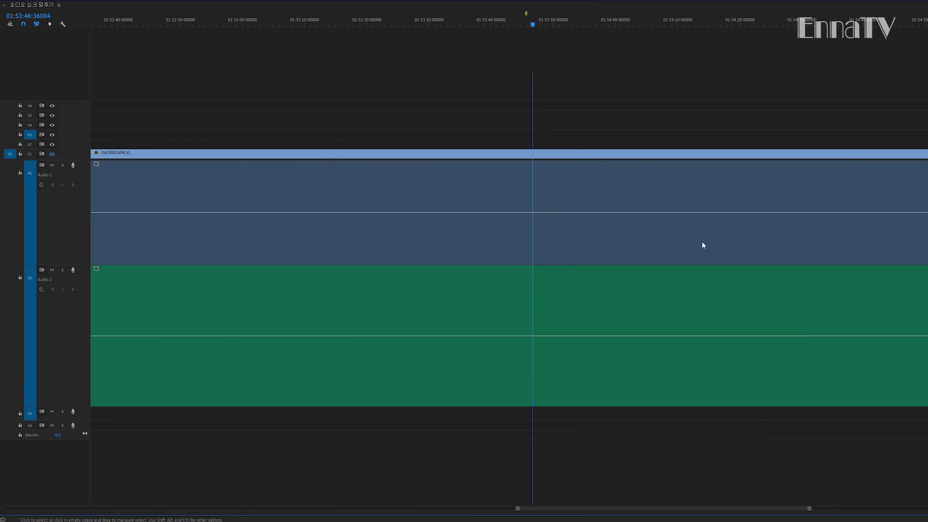
{"action": "left_click", "coordinate": [524, 22]}
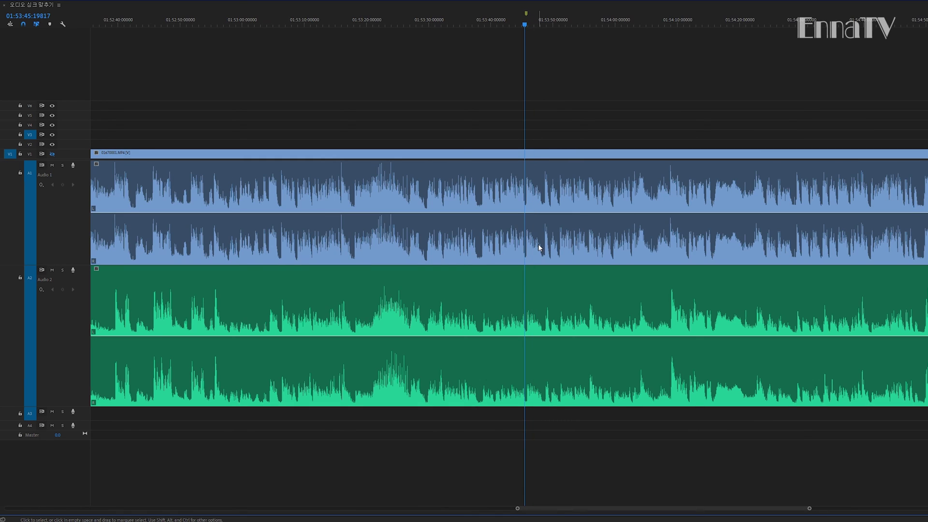
{"action": "key", "text": "space"}
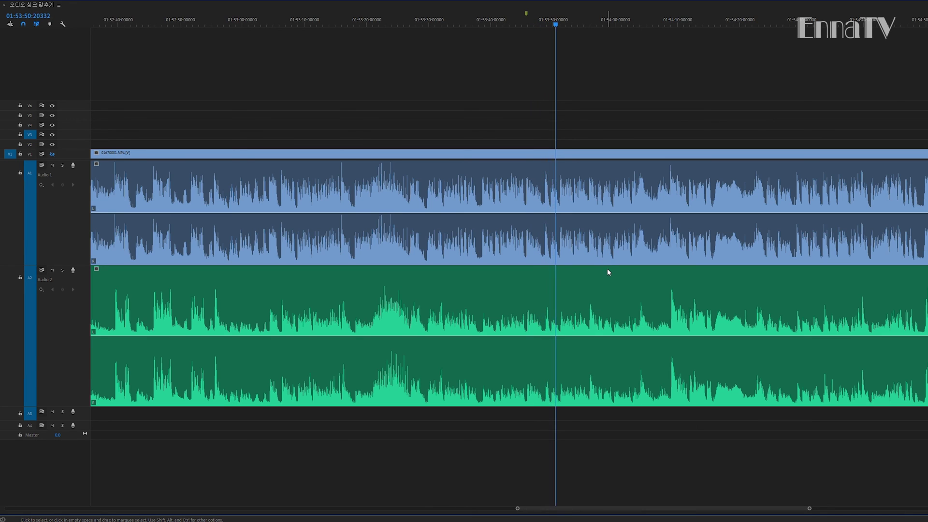
{"action": "left_click", "coordinate": [526, 24]}
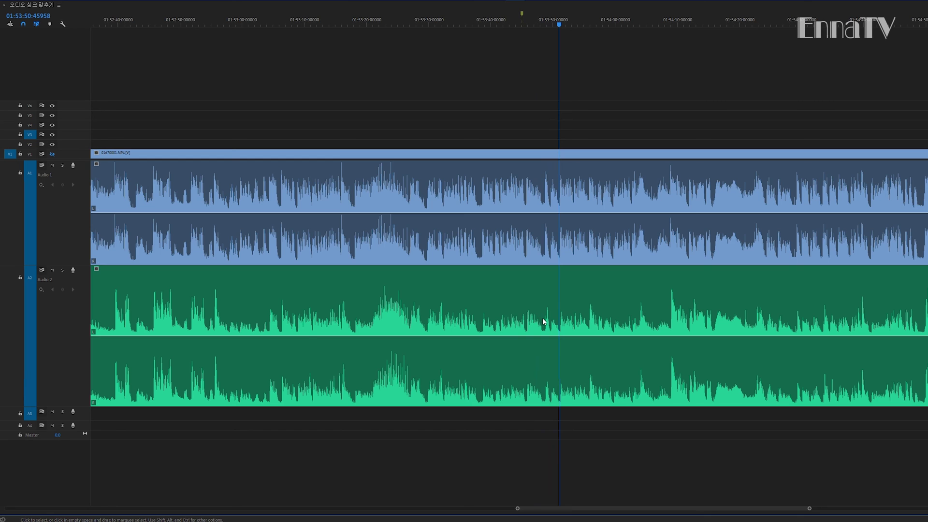
{"action": "scroll", "coordinate": [549, 338], "scroll_direction": "down", "scroll_amount": 3}
{"action": "scroll", "coordinate": [550, 341], "scroll_direction": "down", "scroll_amount": 3}
{"action": "scroll", "coordinate": [556, 343], "scroll_direction": "down", "scroll_amount": 2}
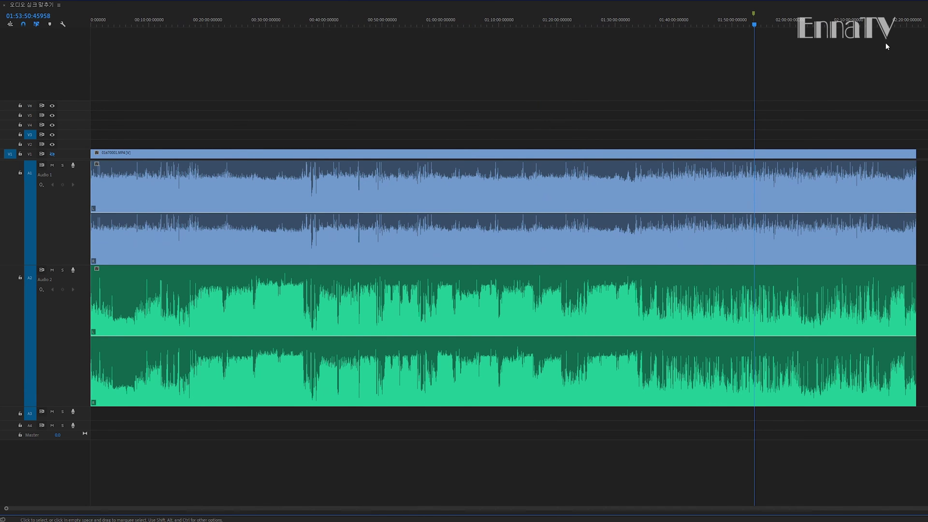
Zoom into the sequence end with the playhead at 02:19:36:12785
{"action": "left_click", "coordinate": [889, 19]}
{"action": "key", "text": "backslash"}
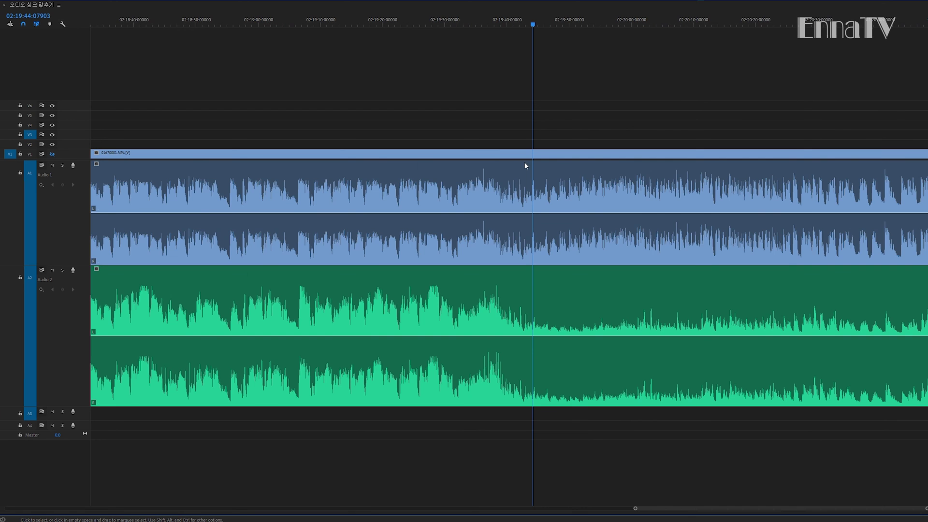
{"action": "left_click", "coordinate": [486, 20]}
{"action": "key", "text": "equal"}
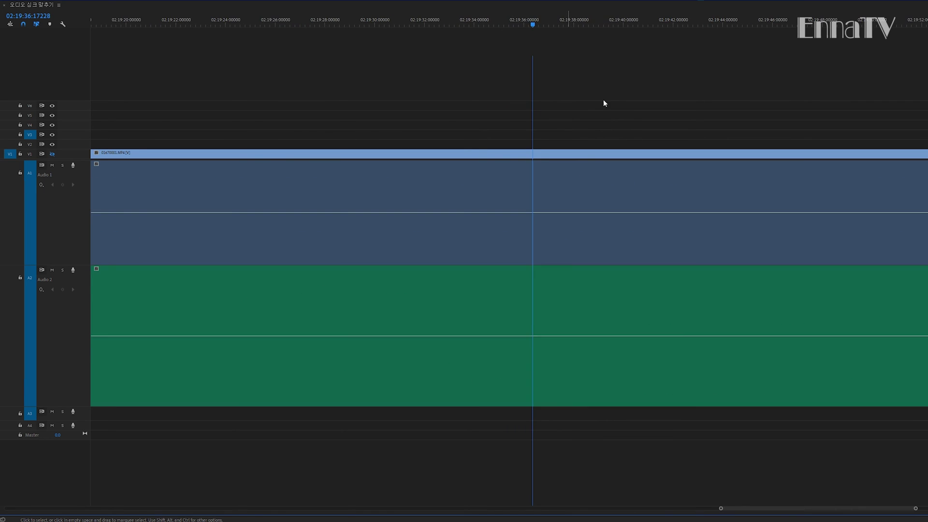
{"action": "key", "text": "equal"}
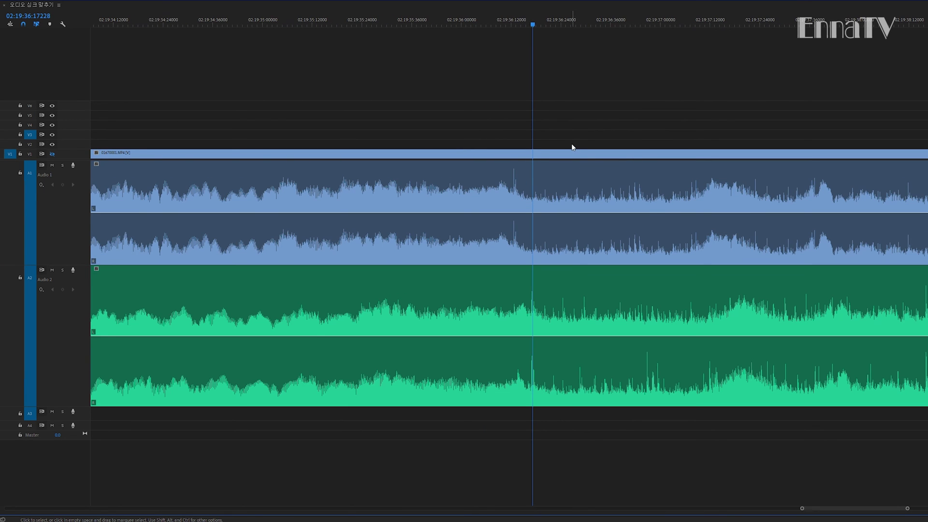
{"action": "left_click", "coordinate": [460, 21]}
{"action": "key", "text": "equal"}
Cut the camera video and audio at the playhead near 02:19:36:13
{"action": "key", "text": "c"}
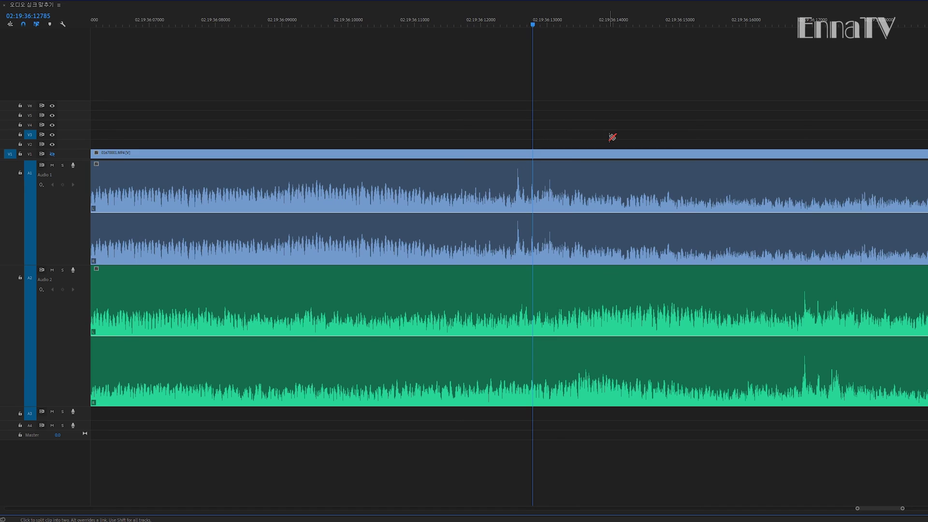
{"action": "left_click", "coordinate": [538, 156]}
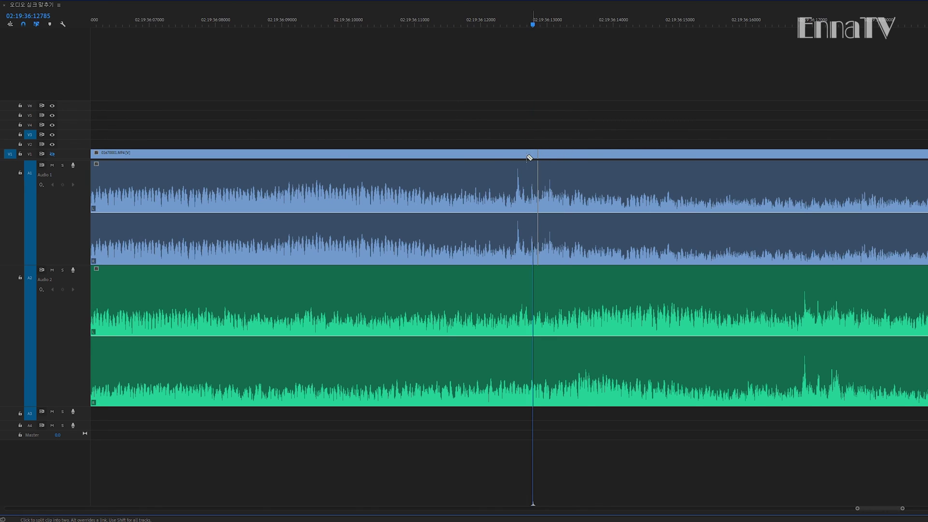
{"action": "key", "text": "ctrl+z"}
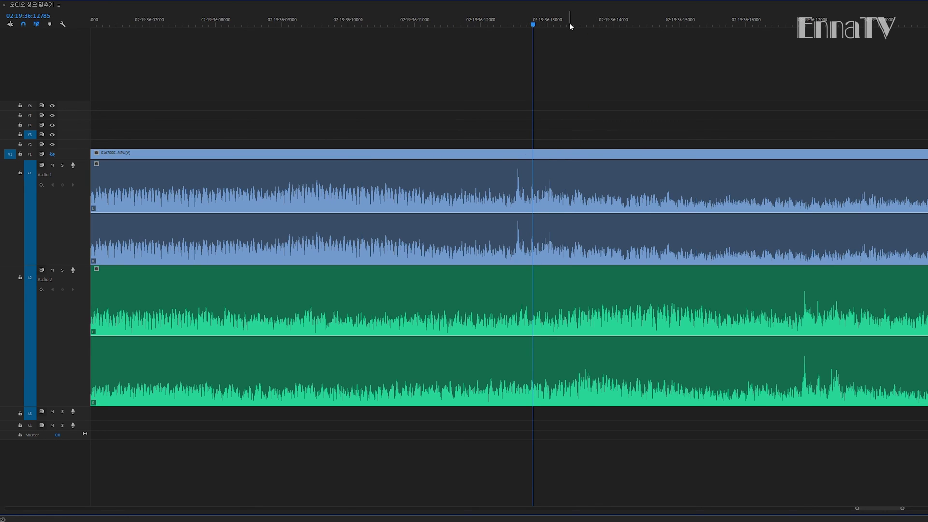
{"action": "left_click", "coordinate": [537, 156]}
{"action": "mouse_move", "coordinate": [532, 24]}
{"action": "left_mouse_down"}
{"action": "mouse_move", "coordinate": [522, 25]}
{"action": "mouse_move", "coordinate": [538, 25]}
{"action": "left_mouse_up"}
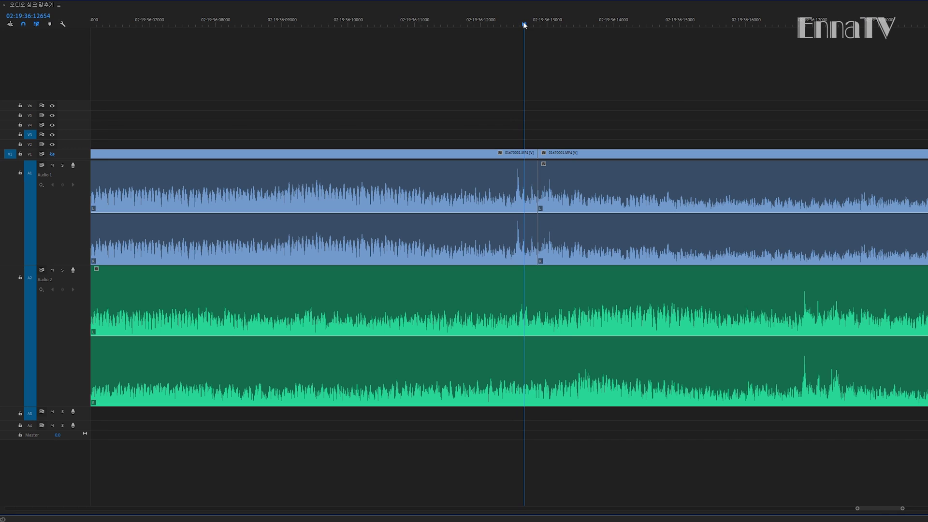
{"action": "left_click_drag", "start_coordinate": [538, 24], "coordinate": [626, 25]}
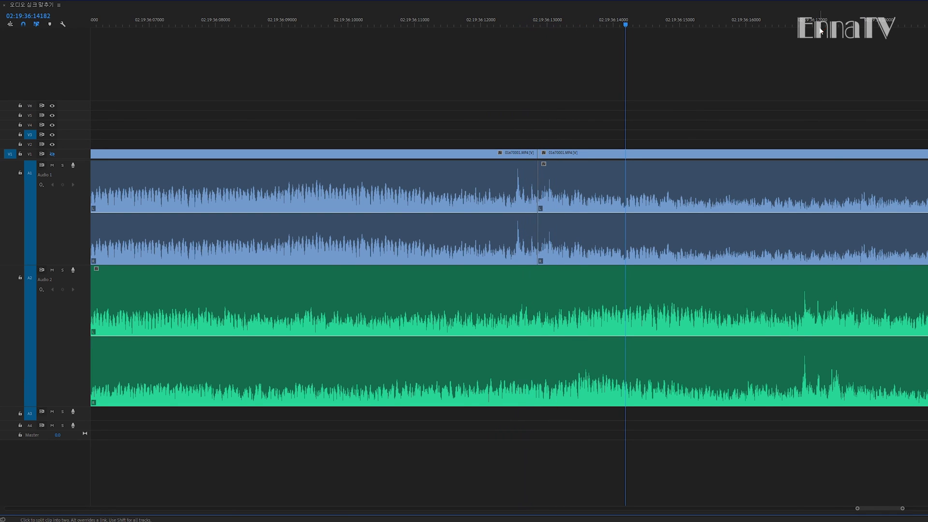
Cut the A2 audio at 02:19:36:17371 and delete the trailing A2 and camera pieces
{"action": "left_click", "coordinate": [837, 26]}
{"action": "scroll", "coordinate": [706, 227], "scroll_direction": "down", "scroll_amount": 5}
{"action": "scroll", "coordinate": [437, 311], "scroll_direction": "up", "scroll_amount": 4}
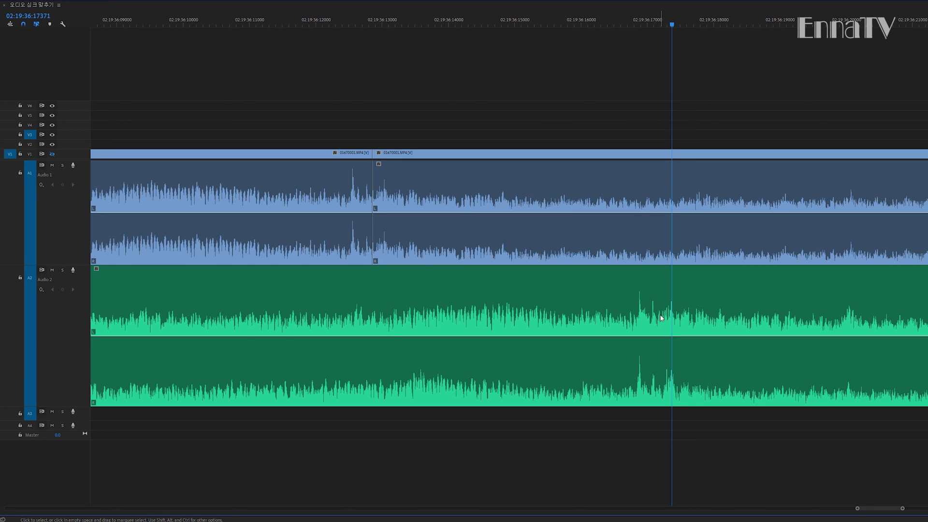
{"action": "key", "text": "c"}
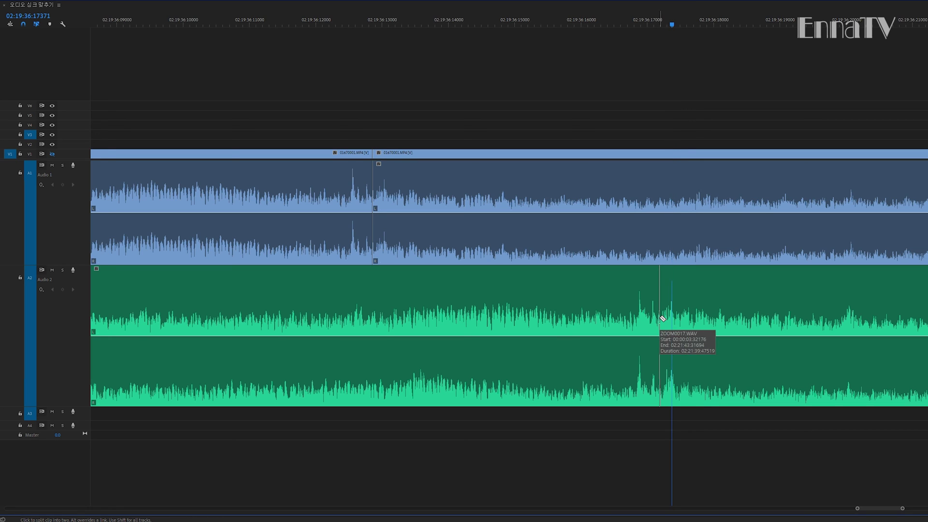
{"action": "left_click", "coordinate": [661, 318]}
{"action": "key", "text": "v"}
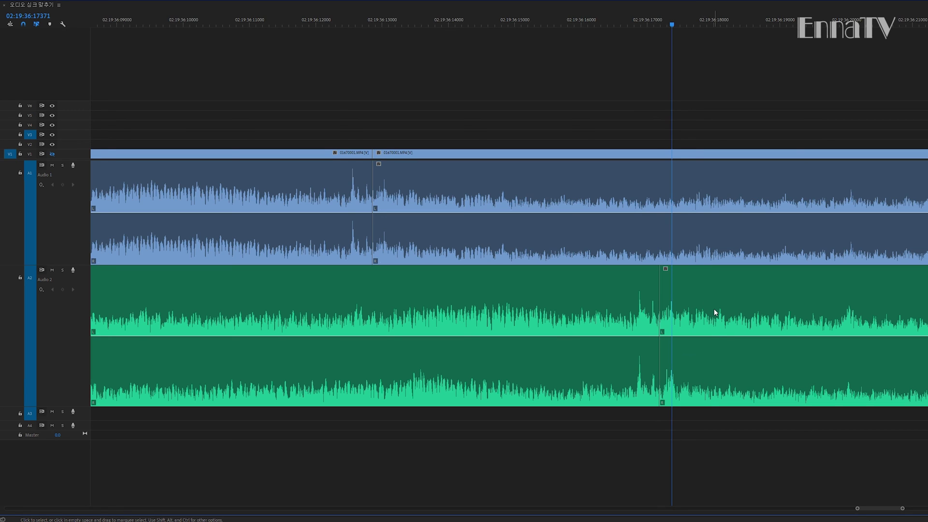
{"action": "left_click", "coordinate": [716, 313]}
{"action": "key", "text": "Delete"}
{"action": "left_click", "coordinate": [694, 166]}
{"action": "key", "text": "Delete"}
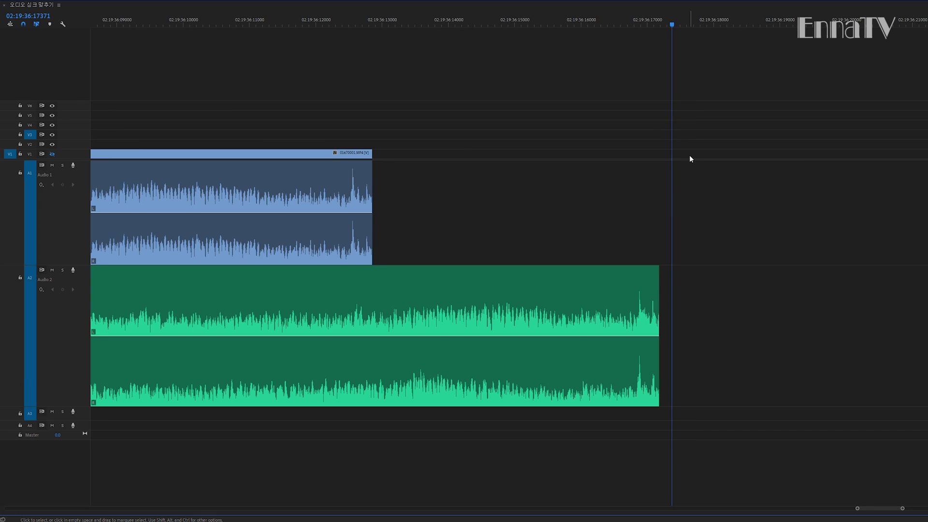
Pick the Rate Stretch tool, turn off snapping, and park the playhead at 02:19:36:13
{"action": "key", "text": "minus"}
{"action": "key", "text": "minus"}
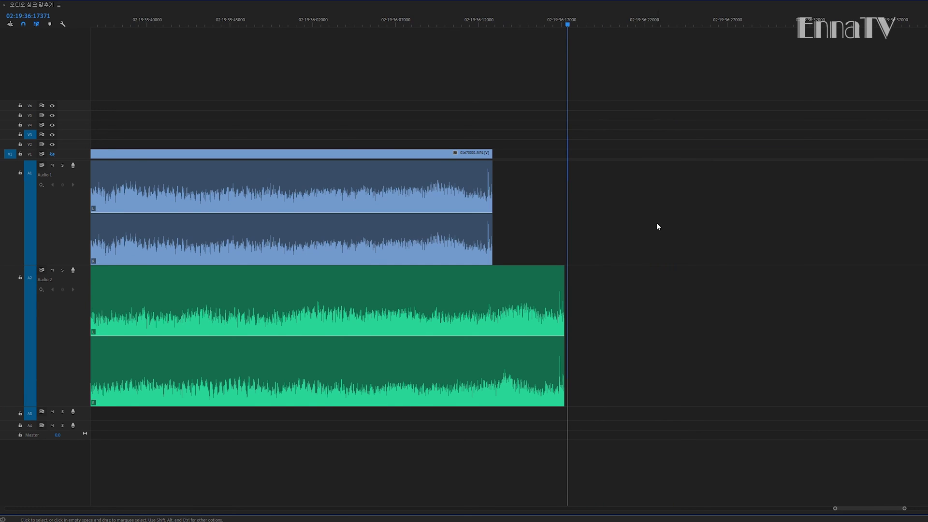
{"action": "key", "text": "r"}
{"action": "key", "text": "grave"}
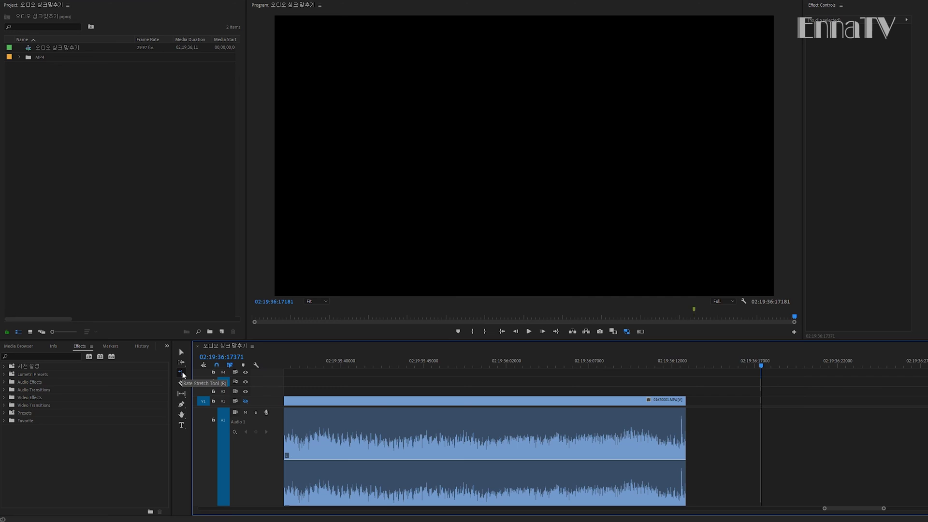
{"action": "key", "text": "grave"}
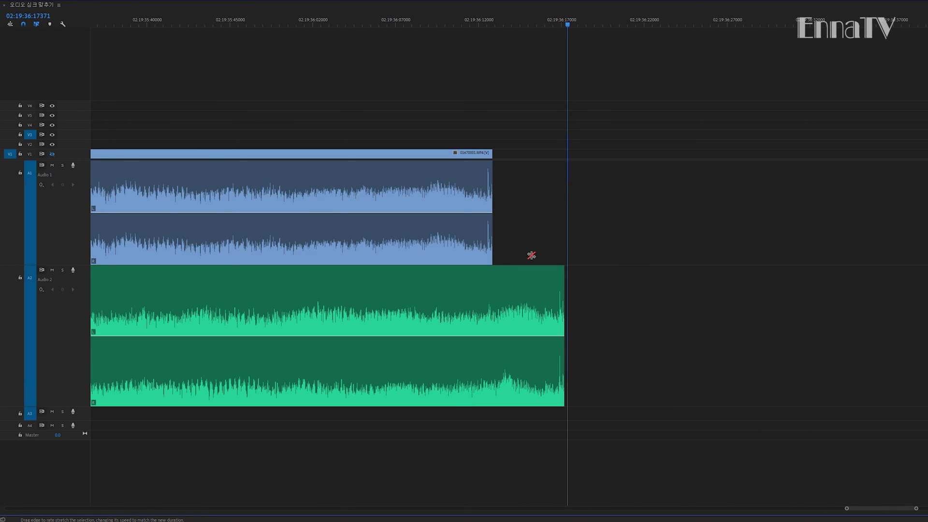
{"action": "left_click", "coordinate": [23, 23]}
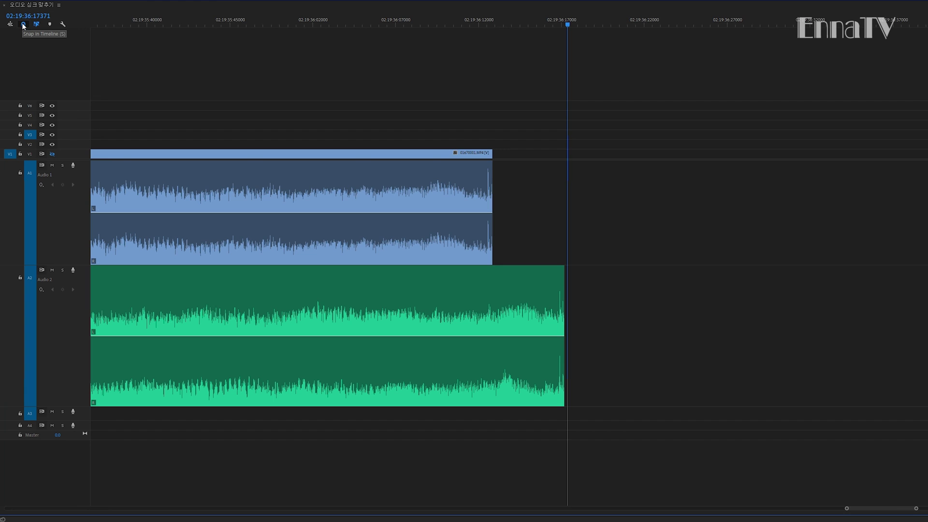
{"action": "left_click", "coordinate": [501, 23]}
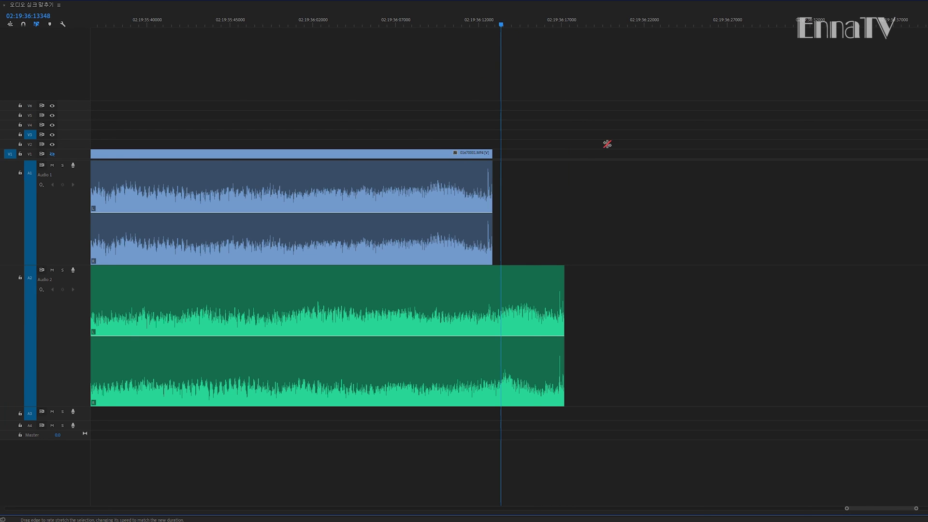
Rate-stretch A2's right edge left until it ends with the camera clip at 02:19:36:13
{"action": "key", "text": "equal"}
{"action": "key", "text": "equal"}
{"action": "key", "text": "equal"}
{"action": "key", "text": "minus"}
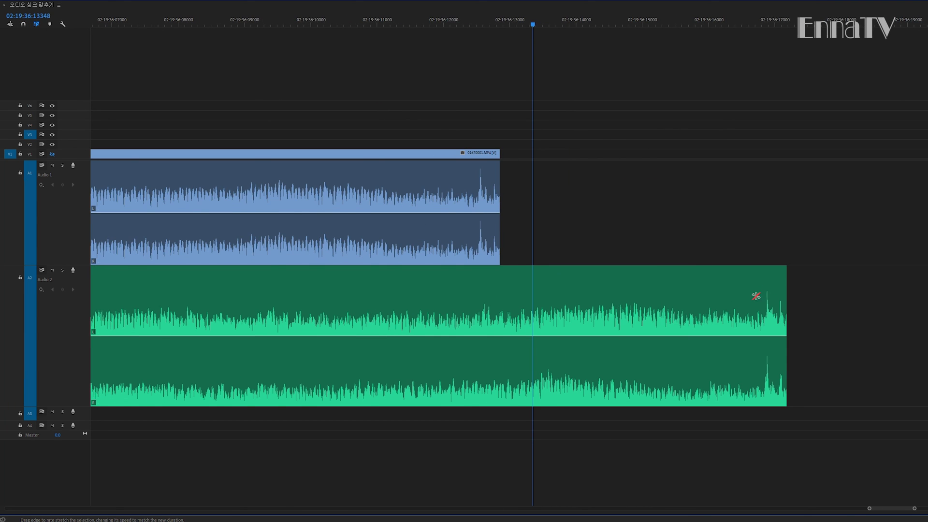
{"action": "left_click_drag", "start_coordinate": [785, 292], "coordinate": [502, 286]}
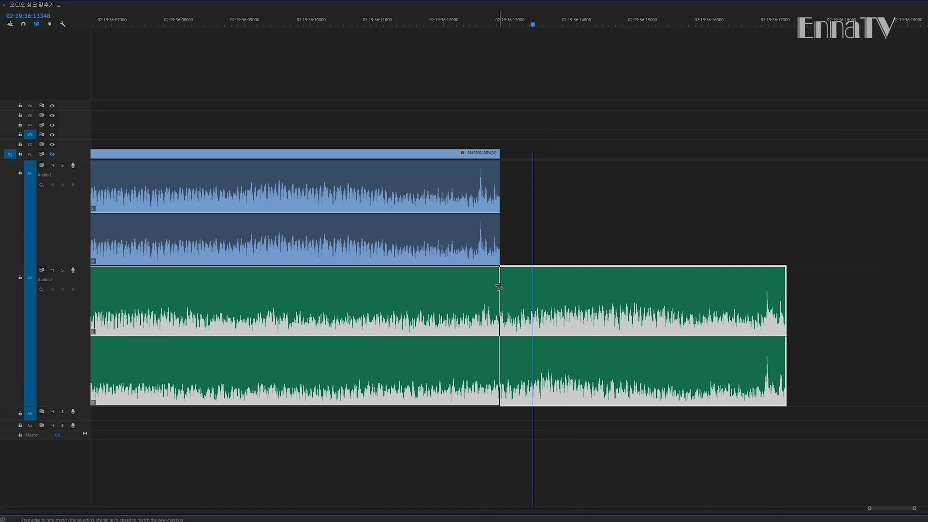
{"action": "left_click_drag", "start_coordinate": [502, 286], "coordinate": [500, 286]}
{"action": "key", "text": "backslash"}
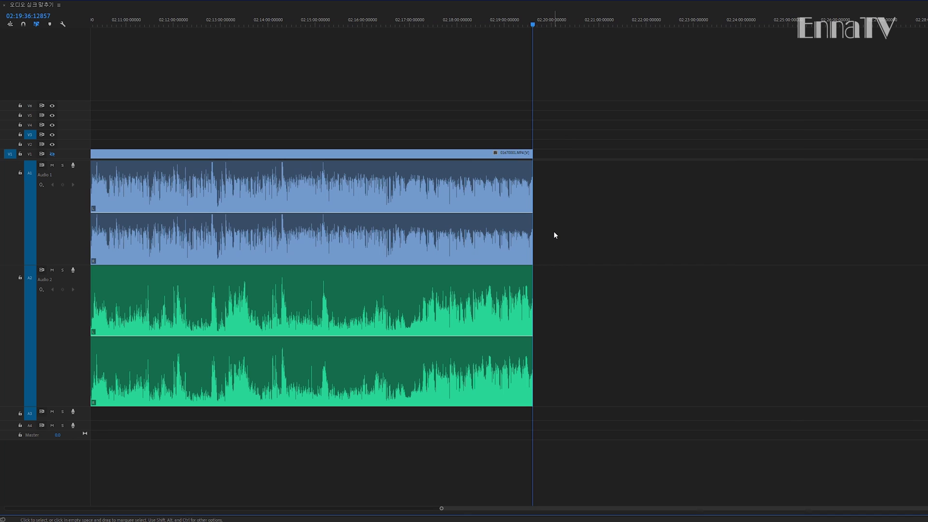
{"action": "key", "text": "backslash"}
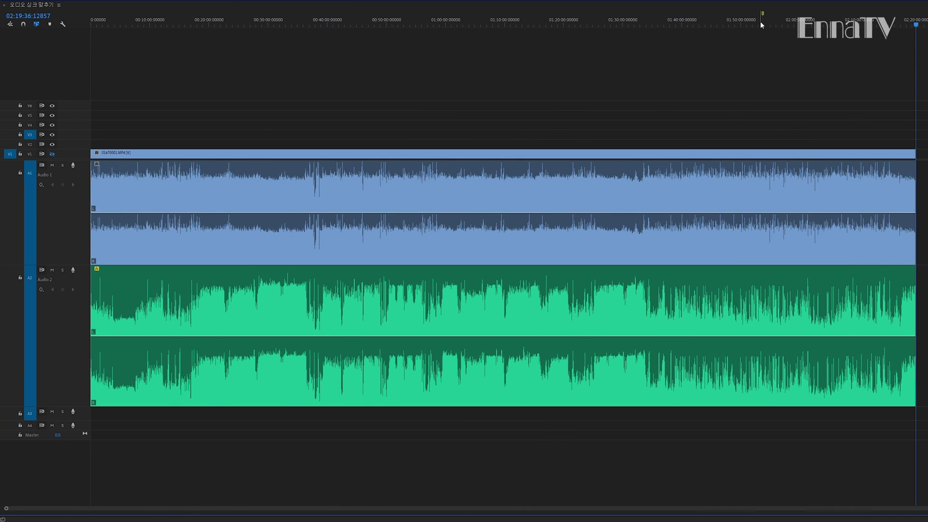
{"action": "left_click", "coordinate": [762, 21]}
{"action": "key", "text": "backslash"}
{"action": "key", "text": "space"}
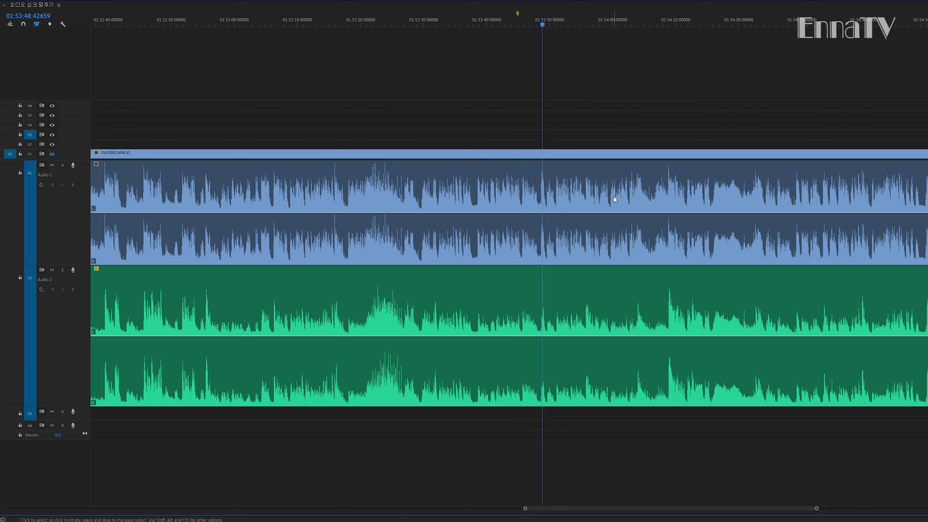
{"action": "left_click", "coordinate": [520, 23]}
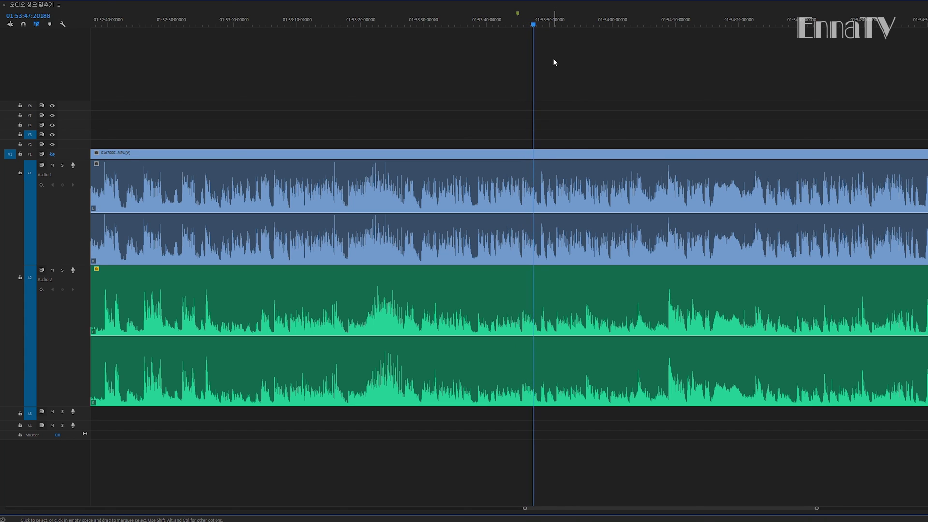
{"action": "left_click", "coordinate": [519, 22]}
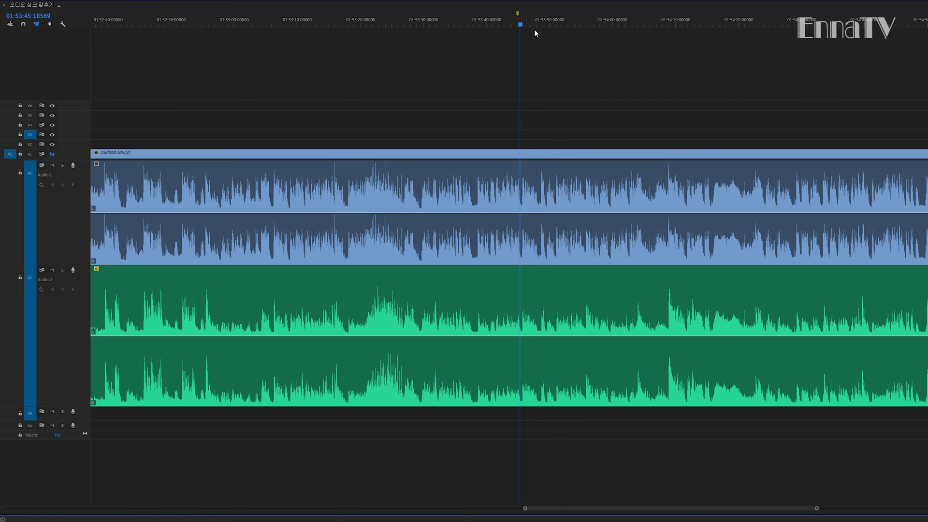